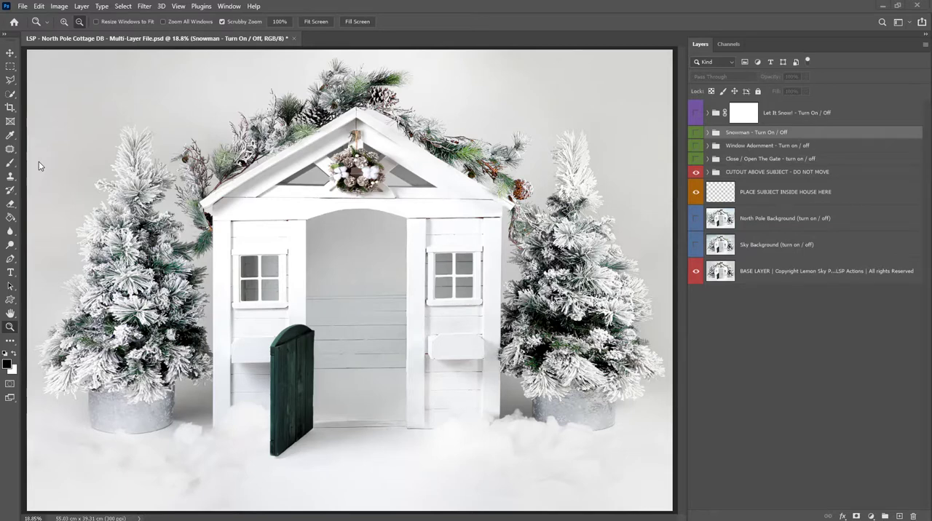
- Undo the removal of the PLACE SUBJECT IN FRONT HERE layer and turn on the Close / Open The Gate group
key(ctrl+z)
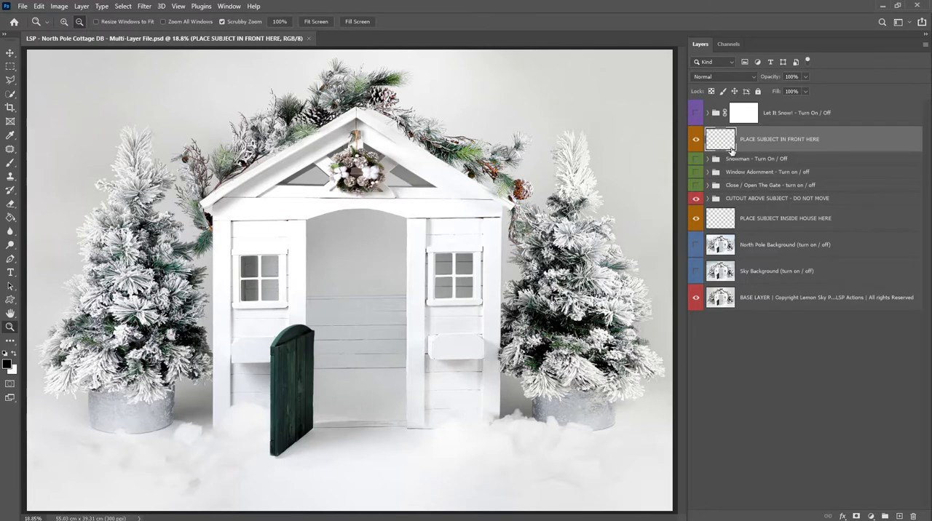
click(696, 186)
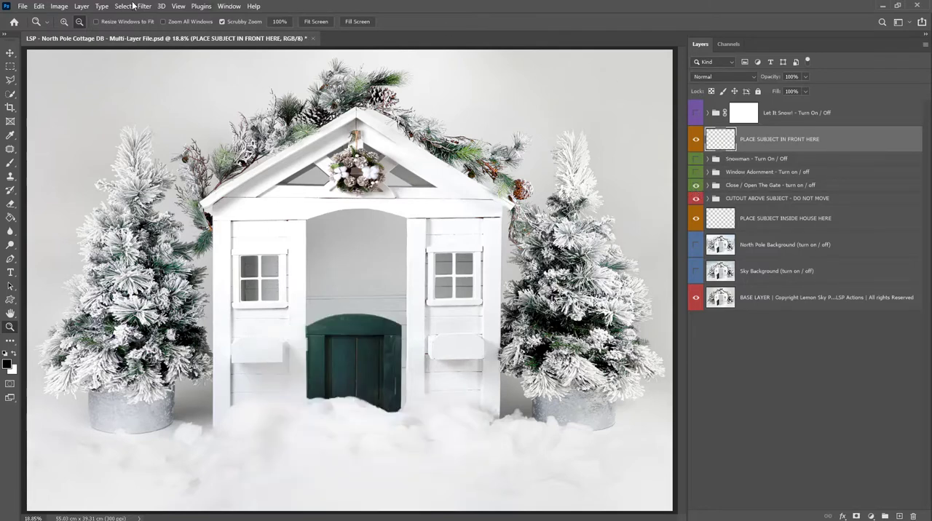
- Place the _DSA0591 copy photo as an embedded object on the PLACE SUBJECT IN FRONT HERE layer
click(22, 7)
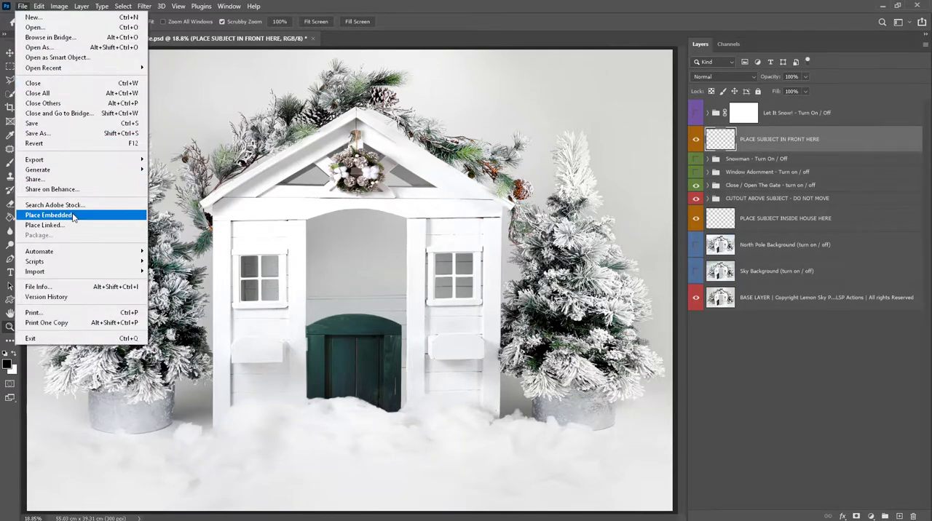
click(62, 210)
double_click(196, 162)
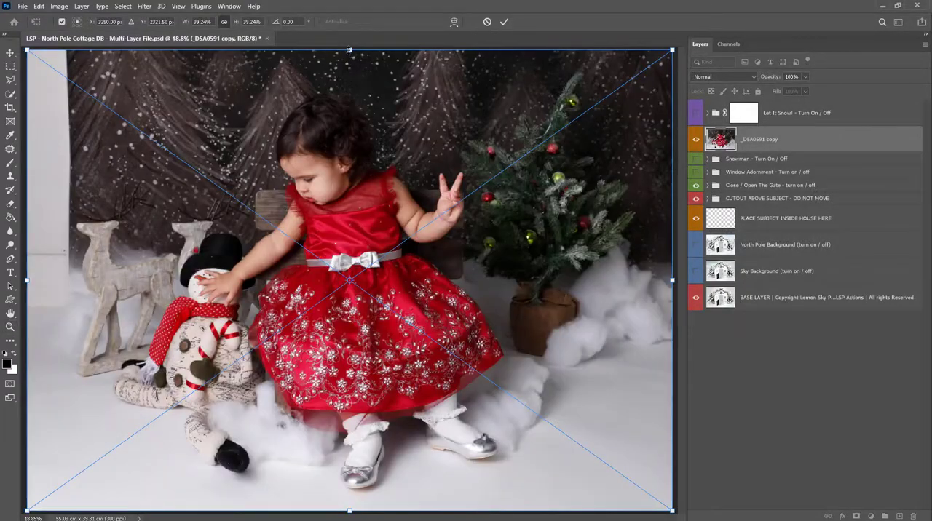
- Scale the placed photo to about 20.85% and position the girl in front of the cottage doorway
drag(349, 50, 349, 185)
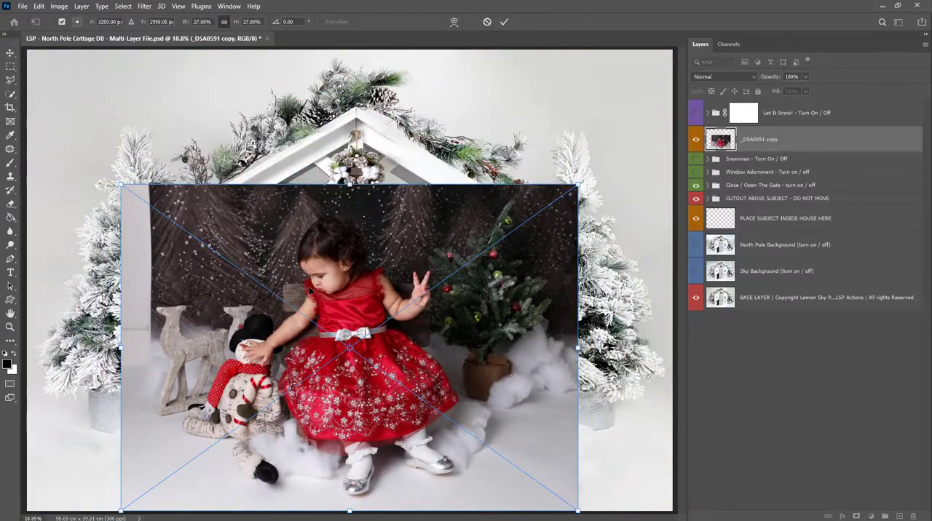
drag(335, 269, 335, 242)
mouse_move(378, 273)
mouse_down()
mouse_move(377, 261)
mouse_move(376, 279)
mouse_up()
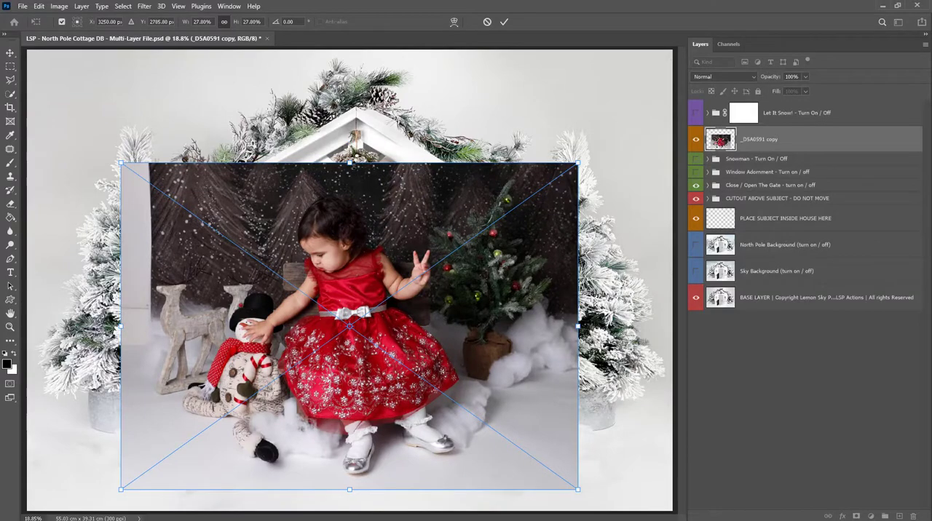
drag(352, 163, 353, 232)
drag(358, 289, 364, 286)
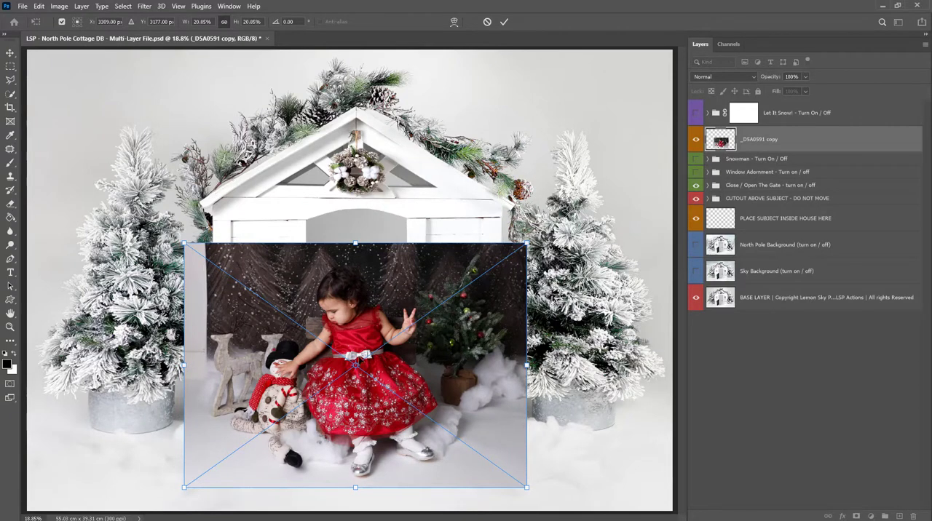
key(Return)
key(z)
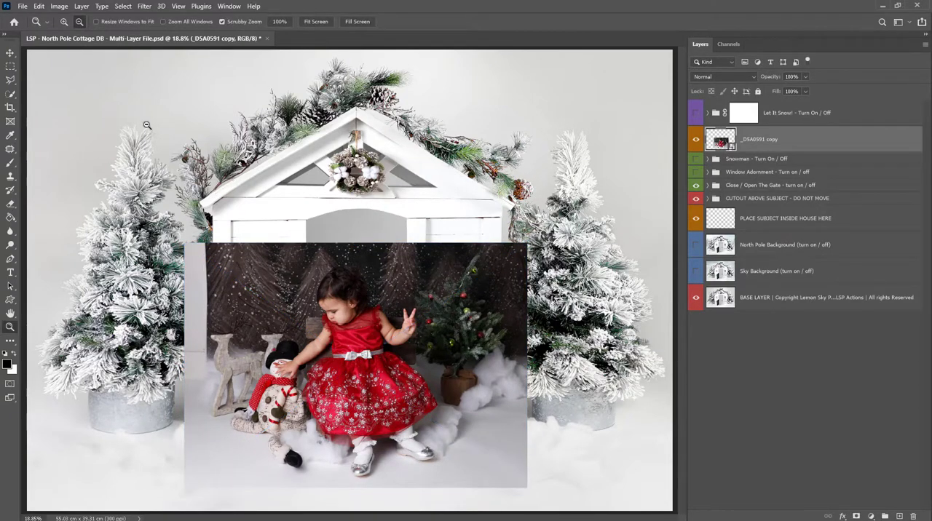
click(59, 5)
mouse_move(87, 113)
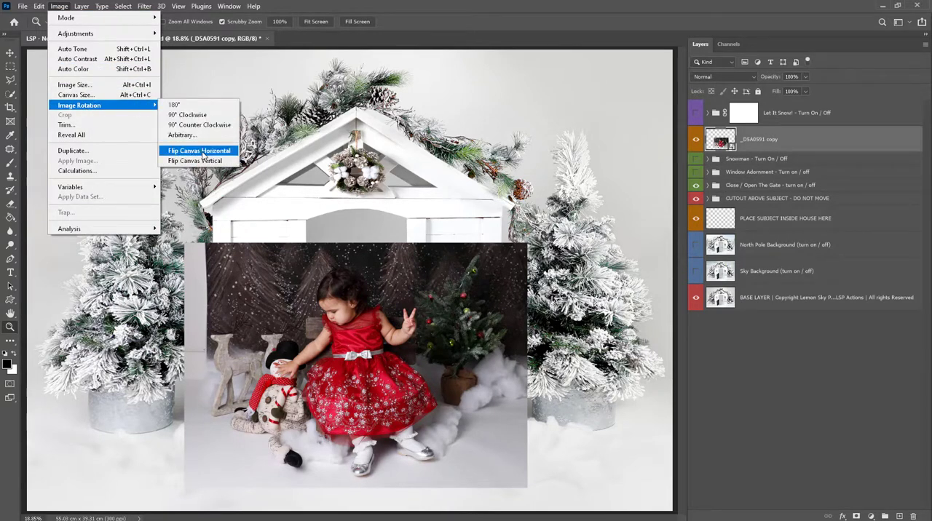
click(64, 7)
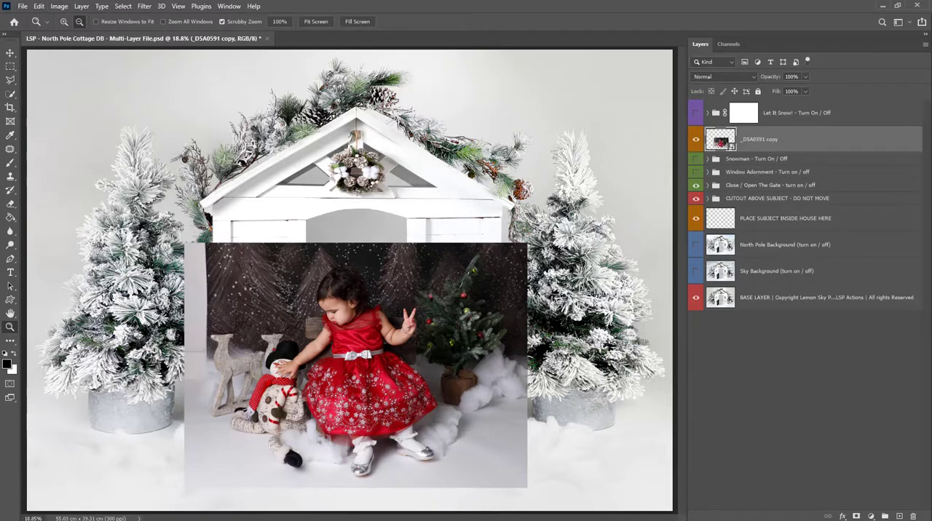
- Add a layer mask to the placed photo and select the girl with Select Subject
click(856, 516)
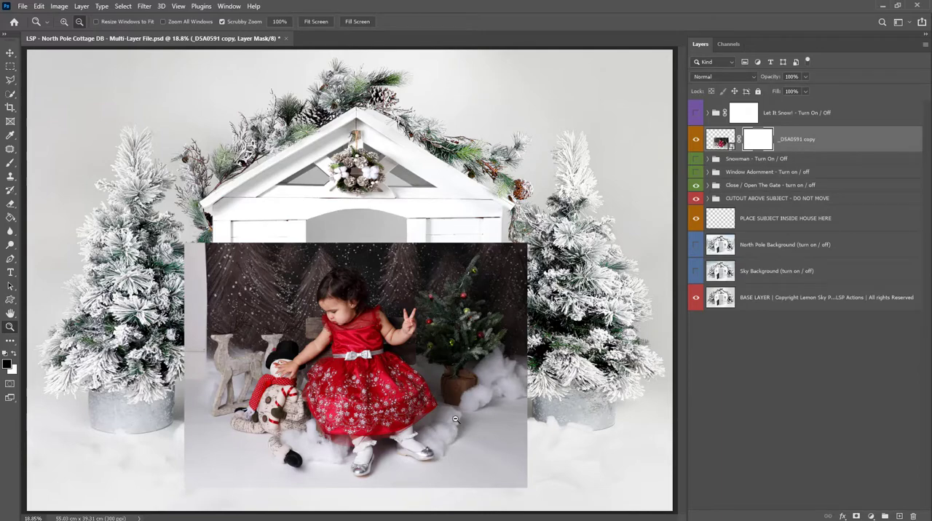
drag(359, 415, 382, 367)
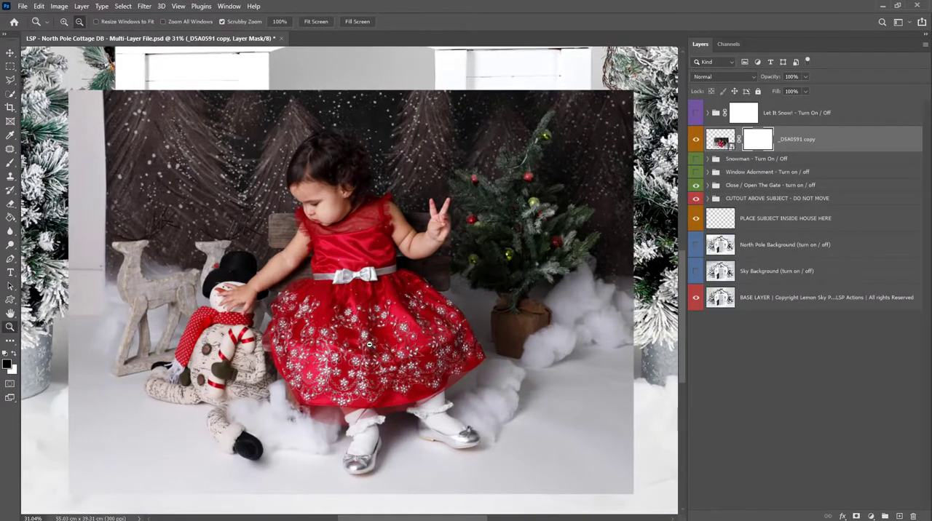
click(11, 94)
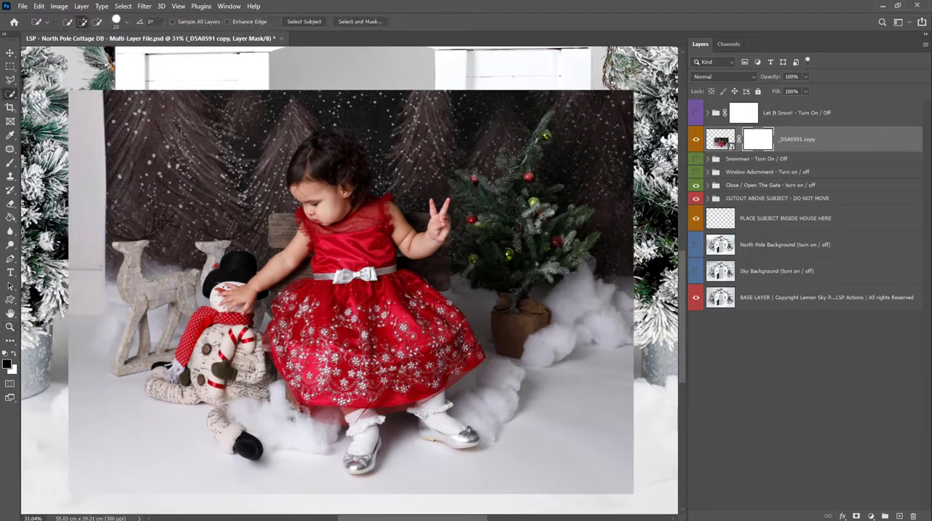
click(303, 21)
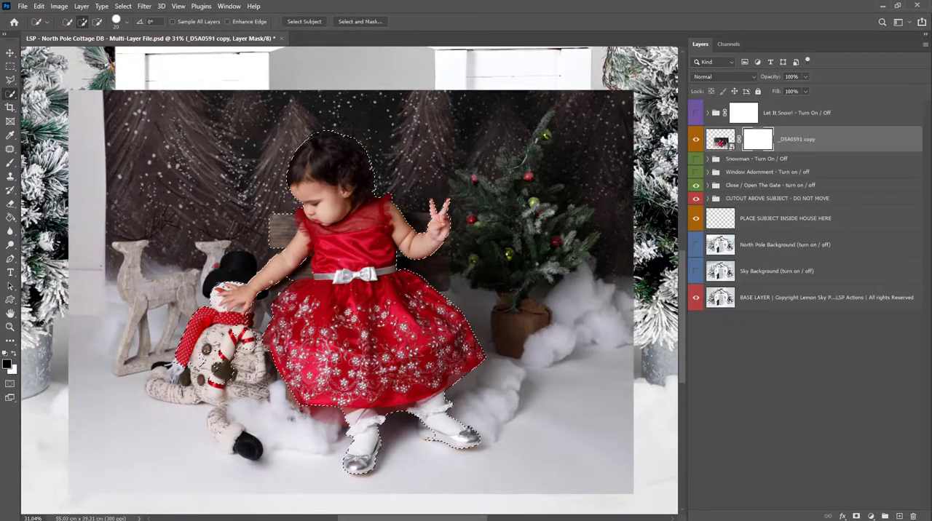
- Refine the selection with the Quick Selection tool to exclude the Christmas tree and include the toy snowman's body and legs
drag(271, 281, 281, 282)
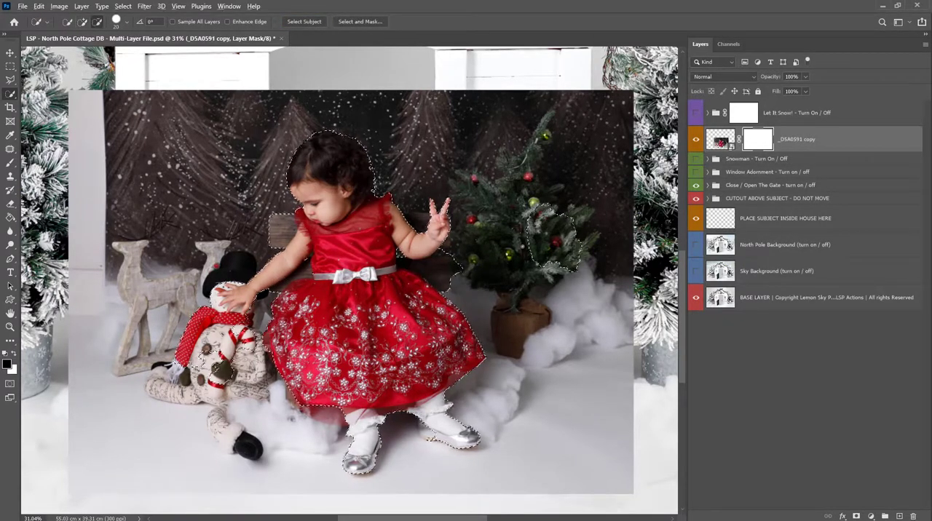
drag(522, 247, 559, 244)
drag(418, 221, 443, 245)
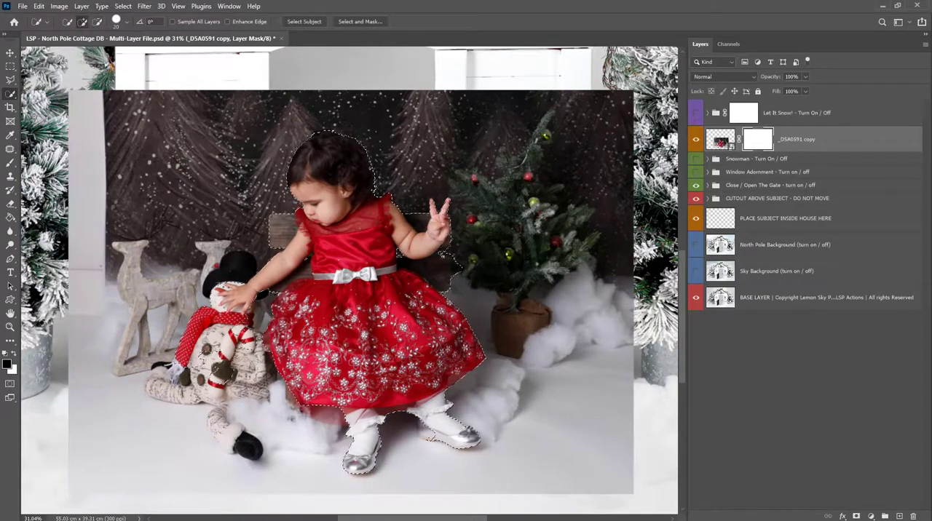
alt+click(457, 269)
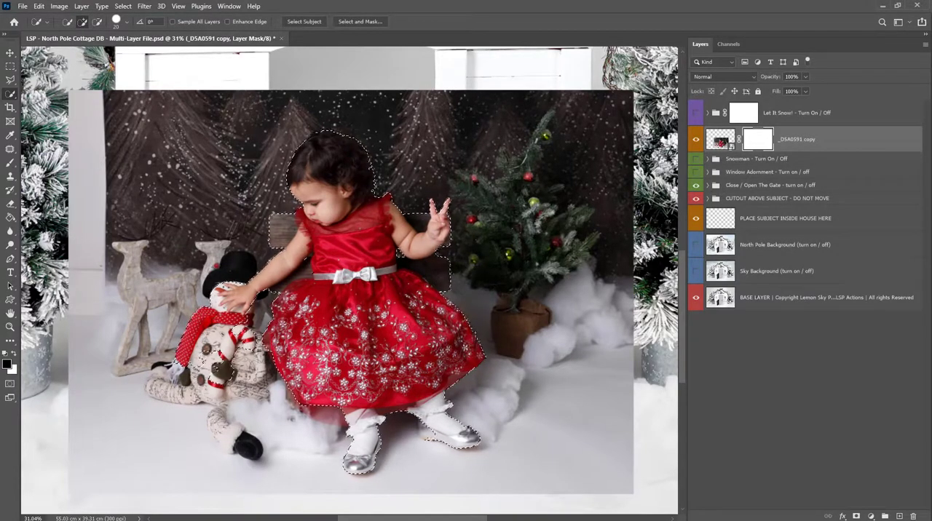
mouse_move(231, 375)
mouse_down()
mouse_move(219, 413)
mouse_move(204, 379)
mouse_move(166, 388)
mouse_up()
drag(227, 431, 250, 447)
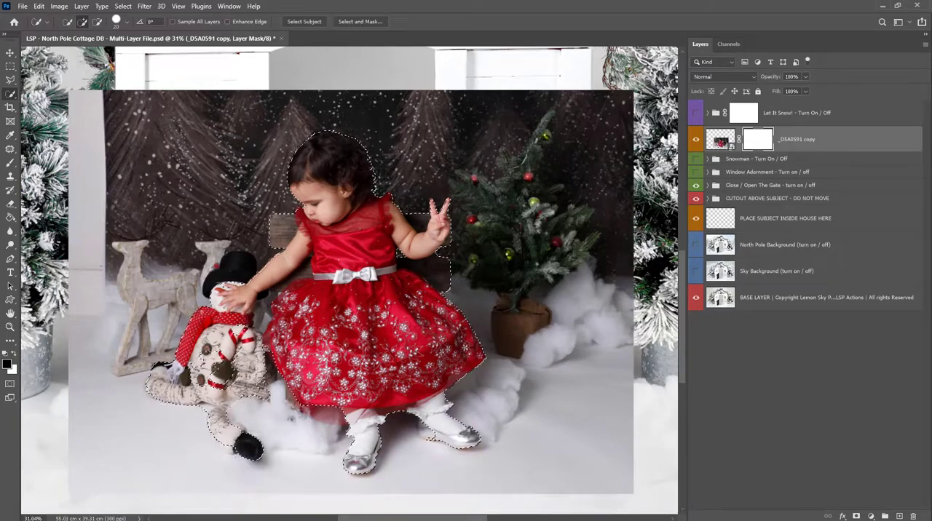
- Subtract the gap between the snowman's hat and the red dress from the selection, reducing the selection brush size
scroll(224, 300, up, 5)
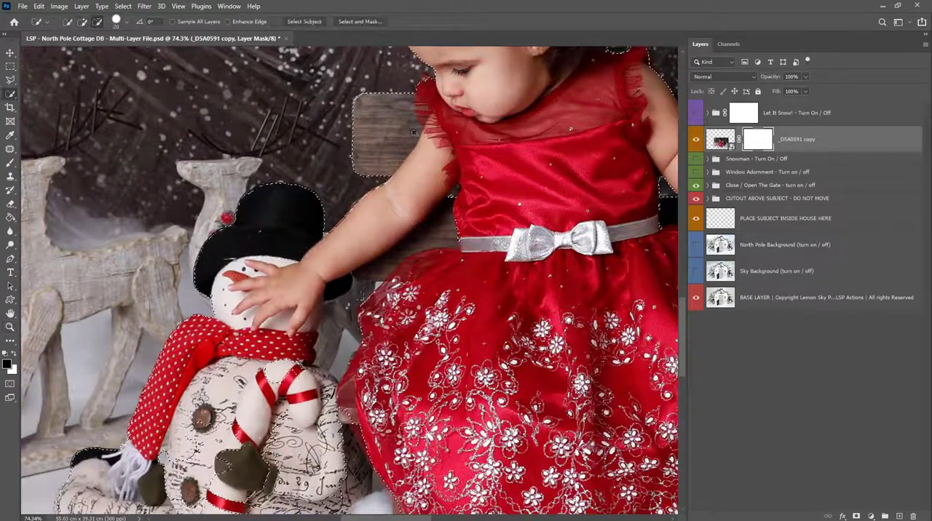
alt+click(345, 309)
key(bracketleft)
key(bracketleft)
key(bracketleft)
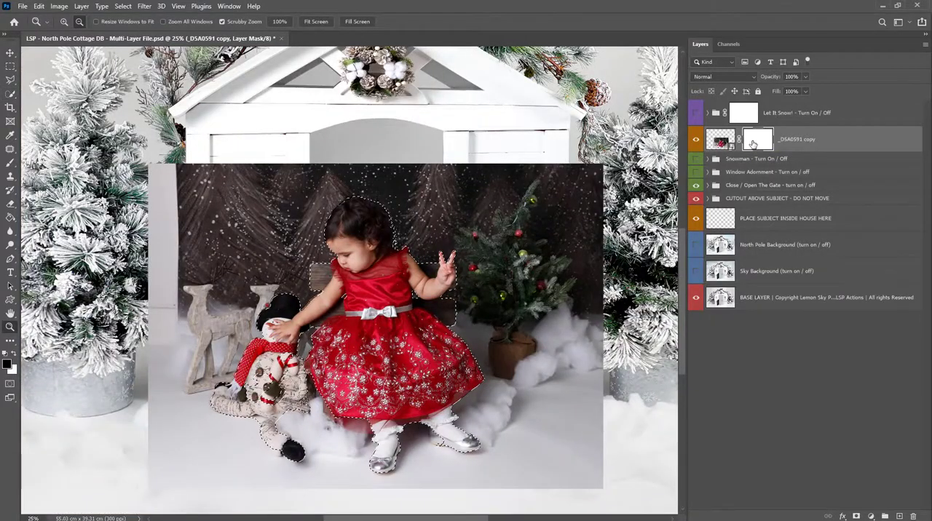
- Delete the photo's blank layer mask and create a new one from the current selection
right_click(753, 143)
click(790, 161)
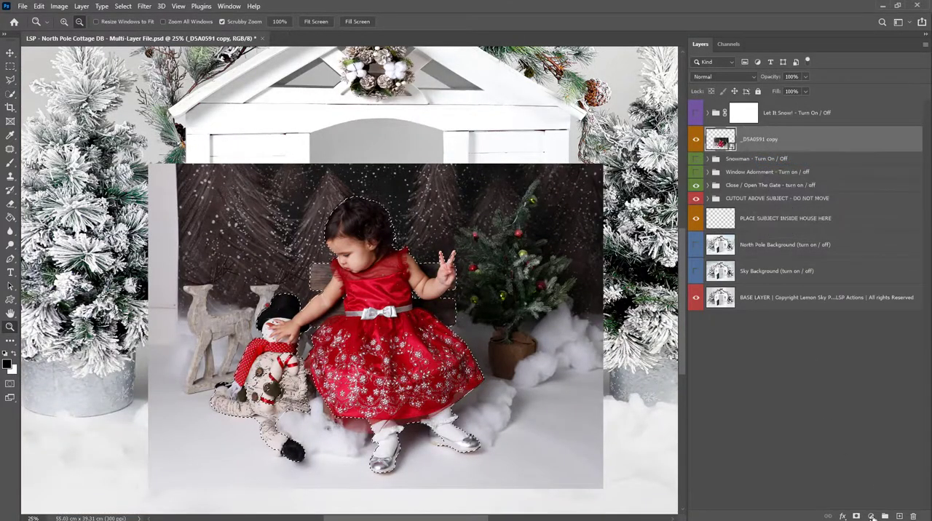
click(871, 517)
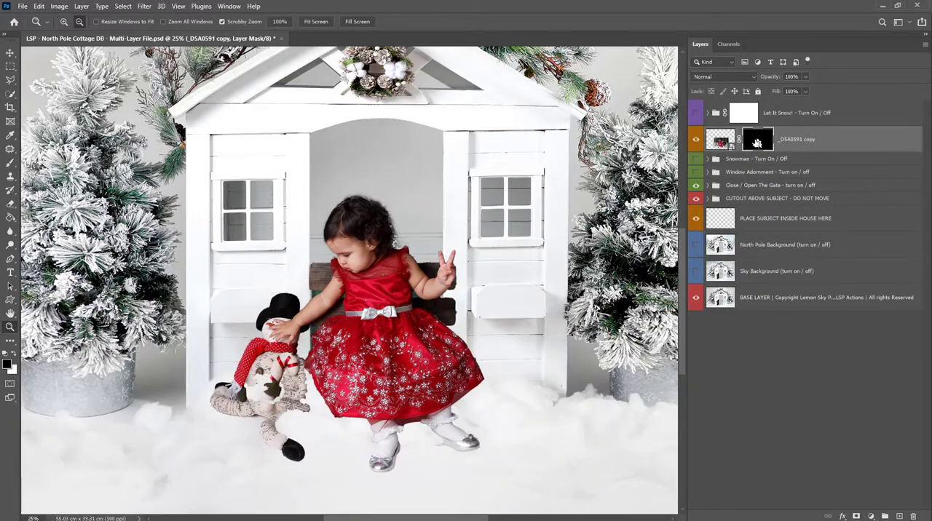
- Paint white on the layer mask with a 111 px Soft Round brush to restore the missing heel and side of the girl's shoe
click(452, 351)
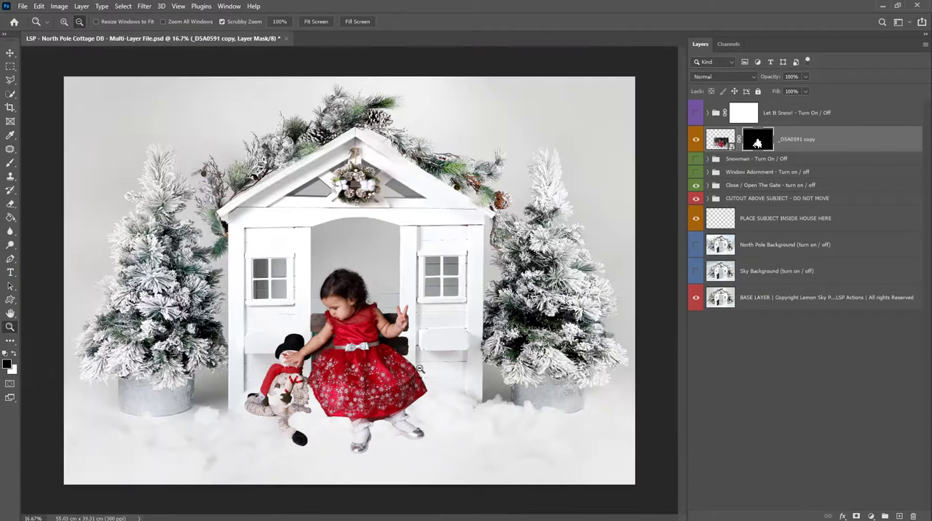
scroll(359, 396, up, 1)
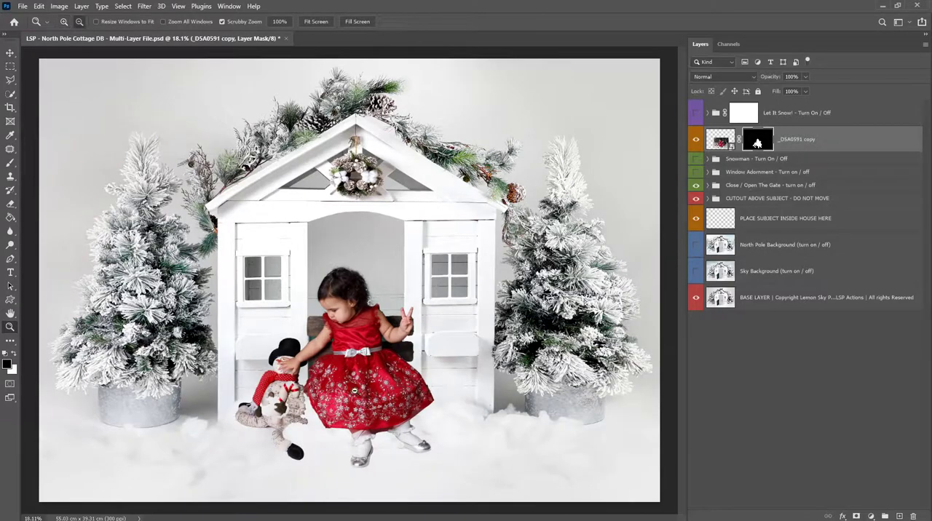
key(b)
right_click(347, 390)
click(453, 358)
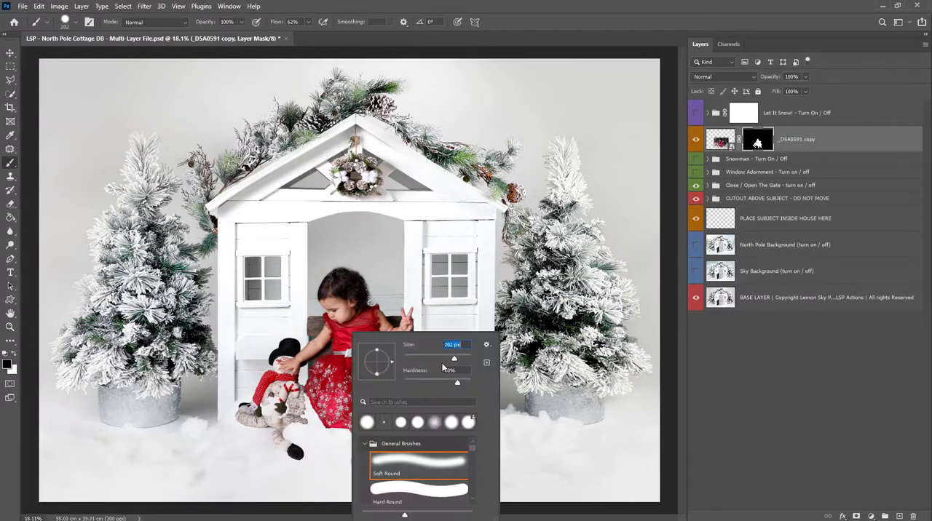
click(13, 356)
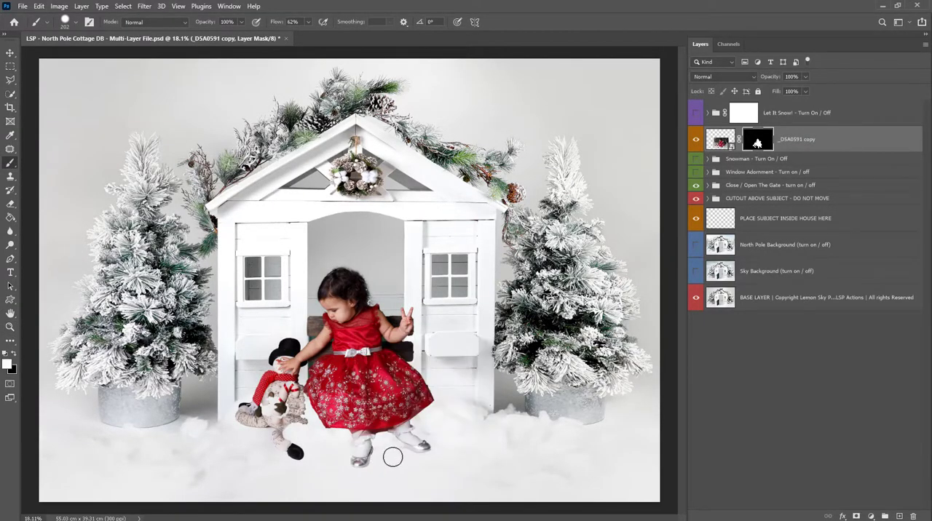
key(z)
drag(391, 460, 422, 472)
key(b)
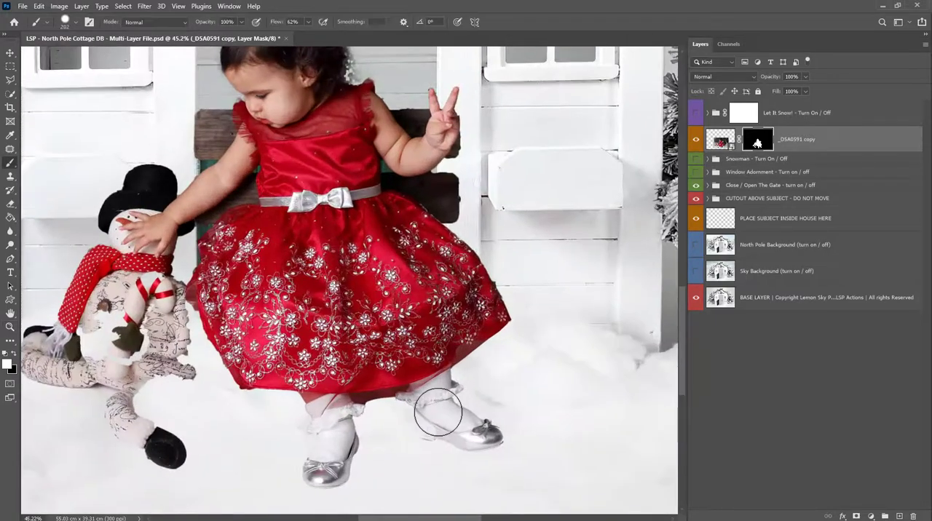
right_click(436, 414)
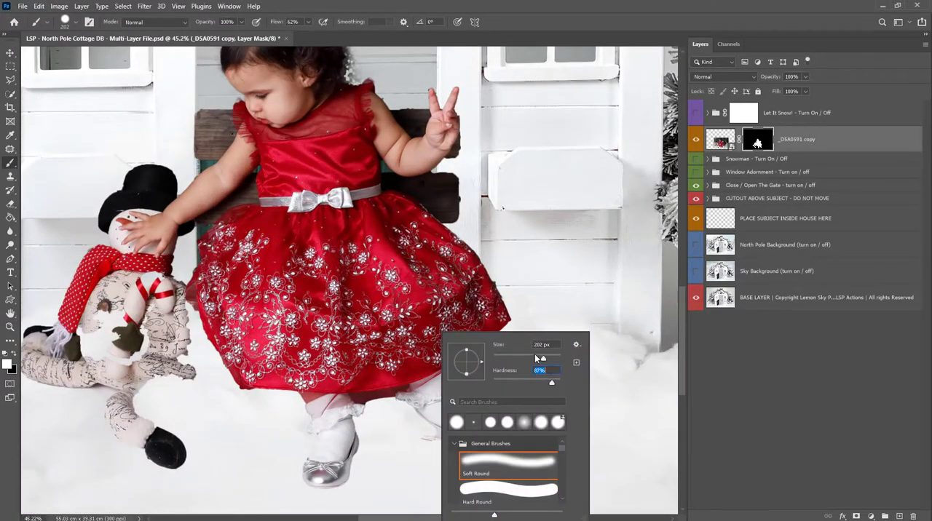
click(528, 356)
drag(417, 394, 434, 420)
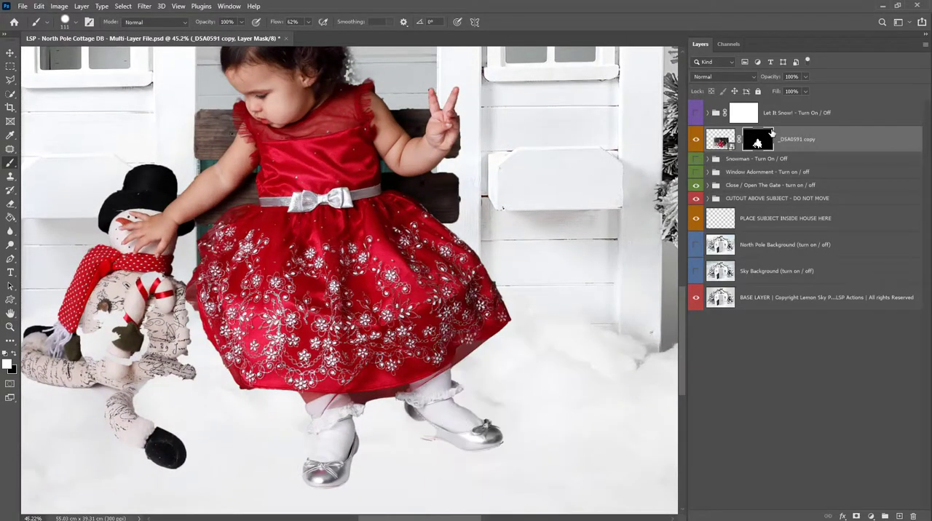
- Paint black on the photo's layer mask to hide the excess area behind the shoe's heel
shift+click(757, 143)
shift+click(758, 142)
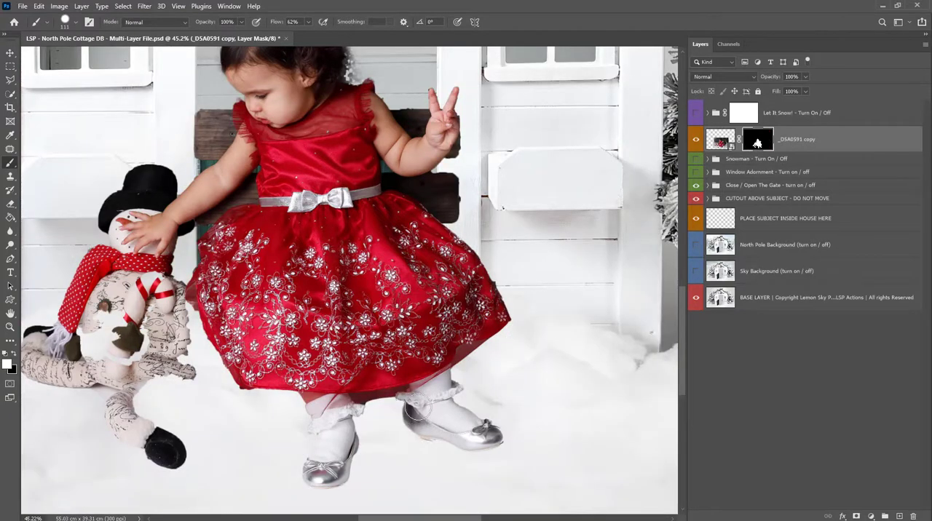
key(x)
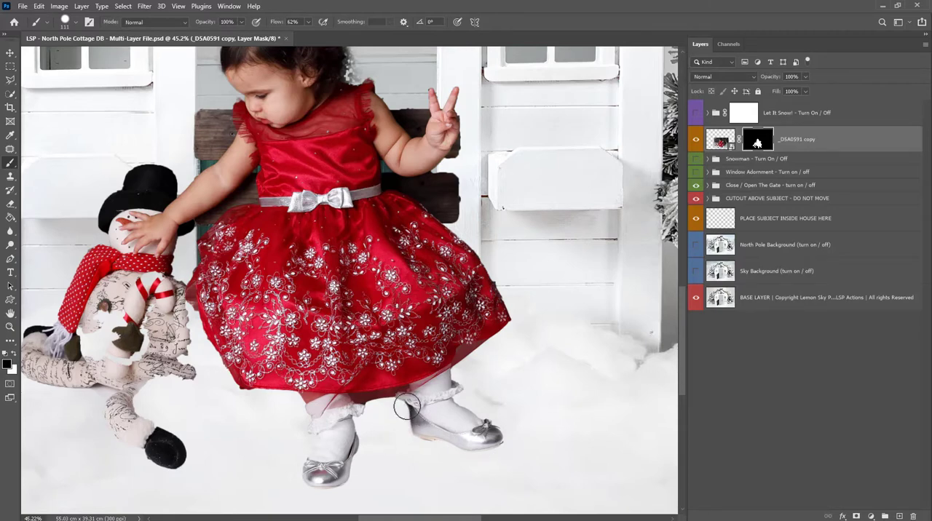
- Add a Curves adjustment layer directly above the Snowman group and pull the RGB curve's midtones down to darken the backdrop
click(793, 159)
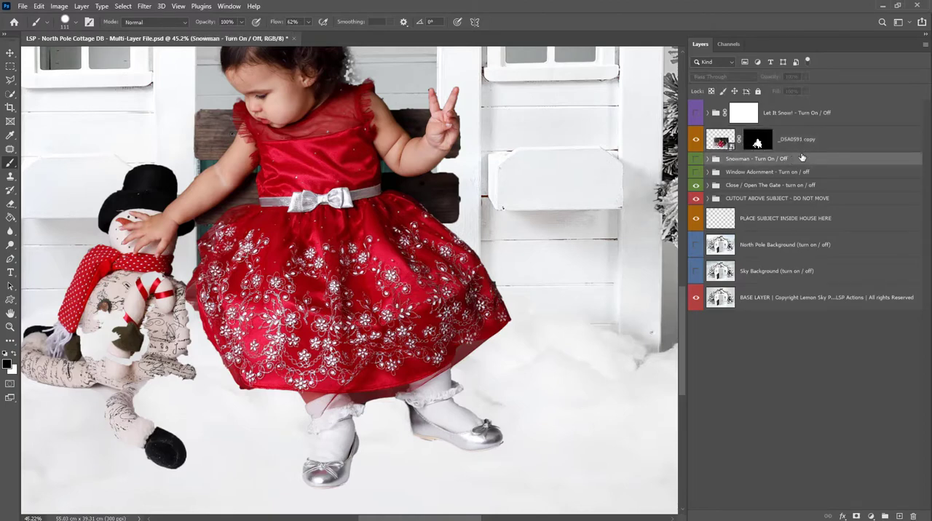
click(871, 516)
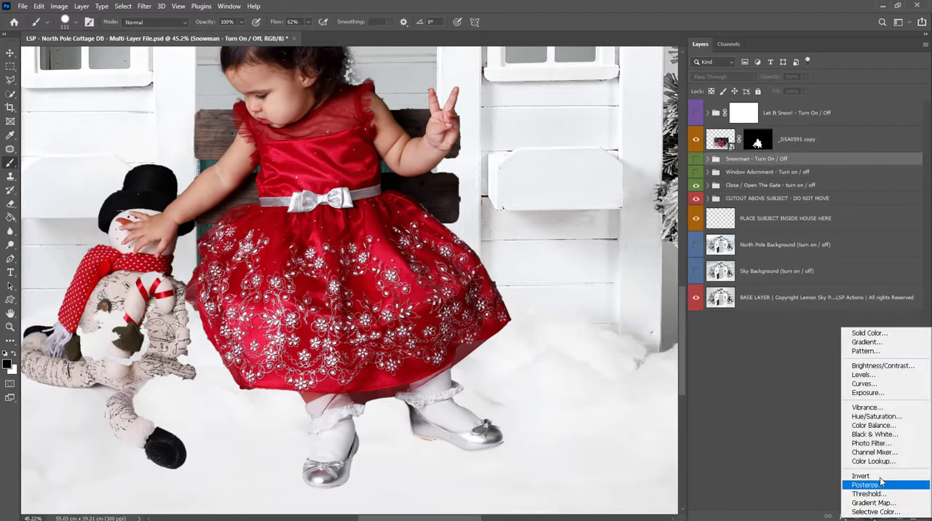
click(877, 386)
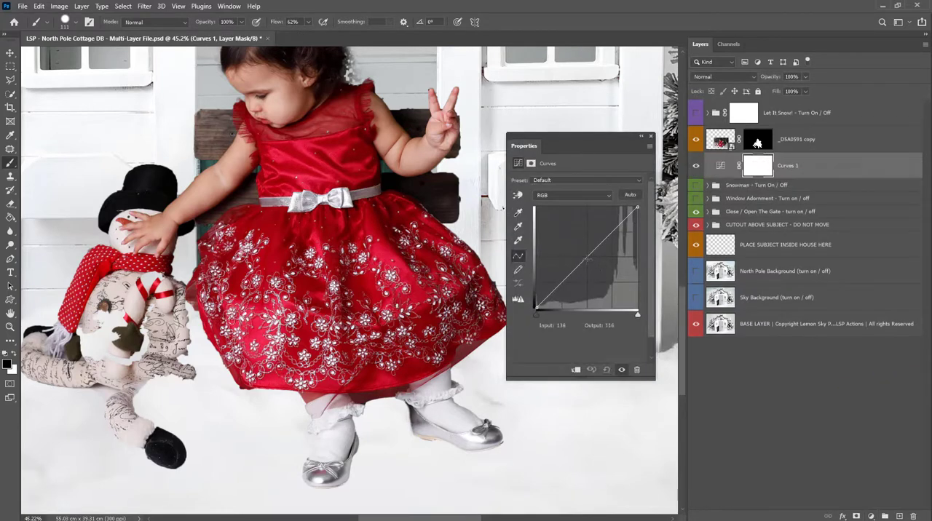
drag(591, 254, 610, 263)
click(539, 321)
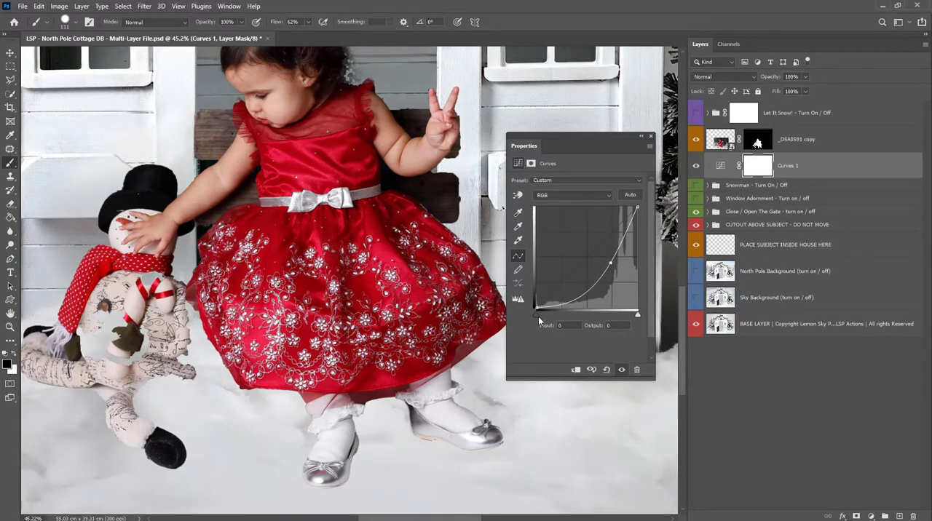
- Set the Curves 1 black point to input 82, output 0, and lower its white point to darken and grey the backdrop
drag(558, 315, 562, 314)
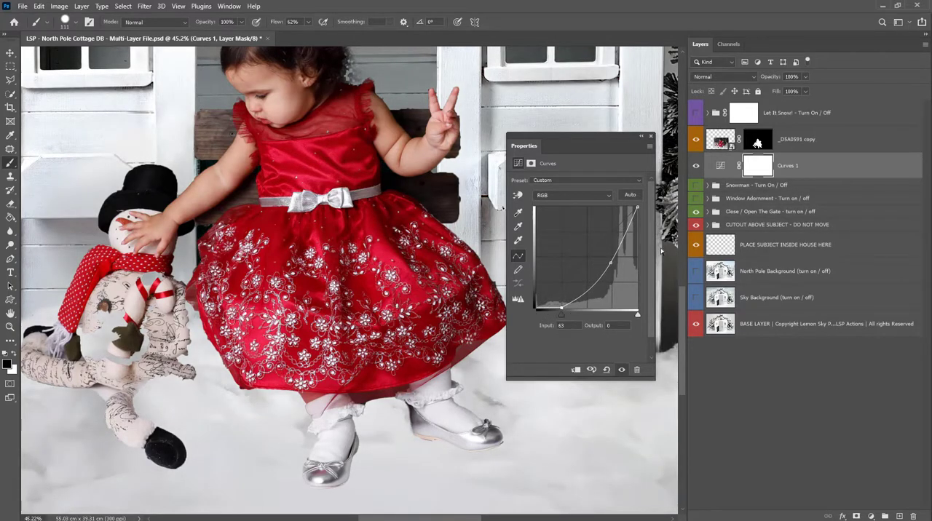
click(637, 212)
drag(637, 208, 618, 269)
click(614, 265)
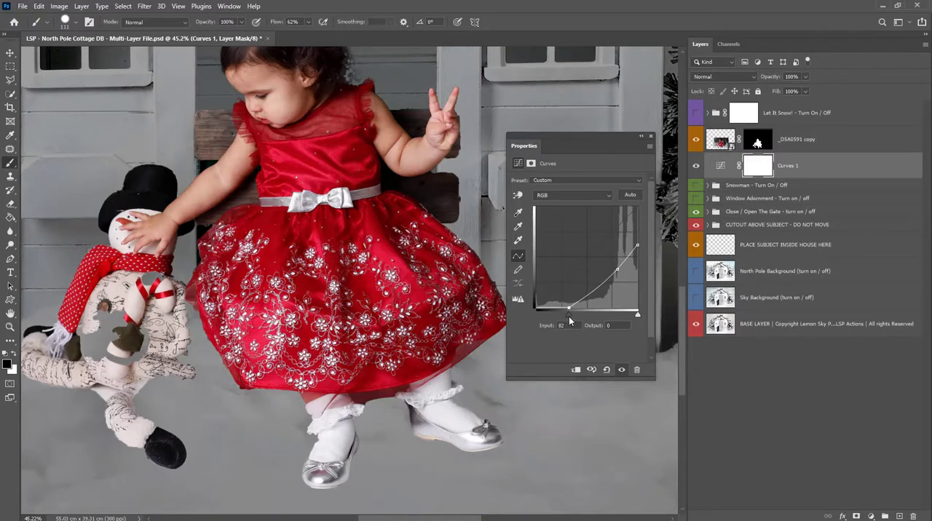
- Invert the Curves 1 layer mask to black and close its properties
click(763, 169)
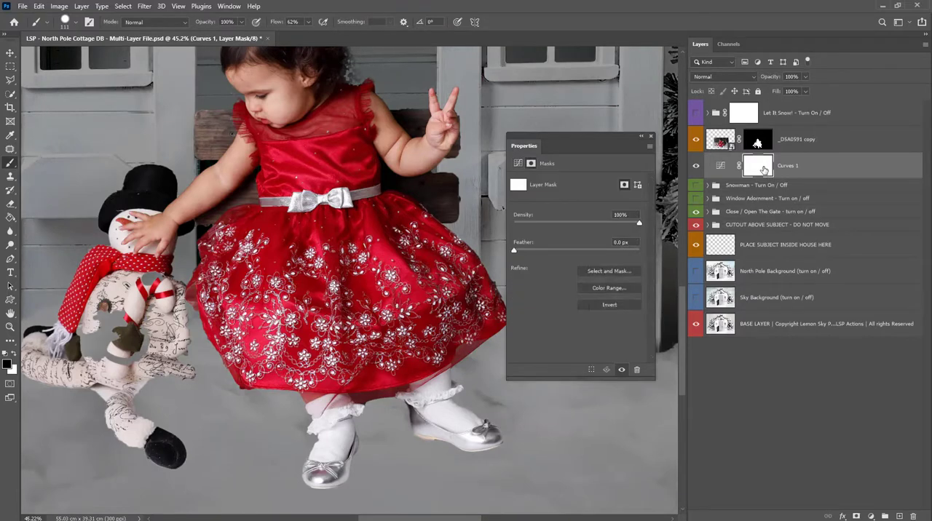
key(ctrl+i)
click(650, 136)
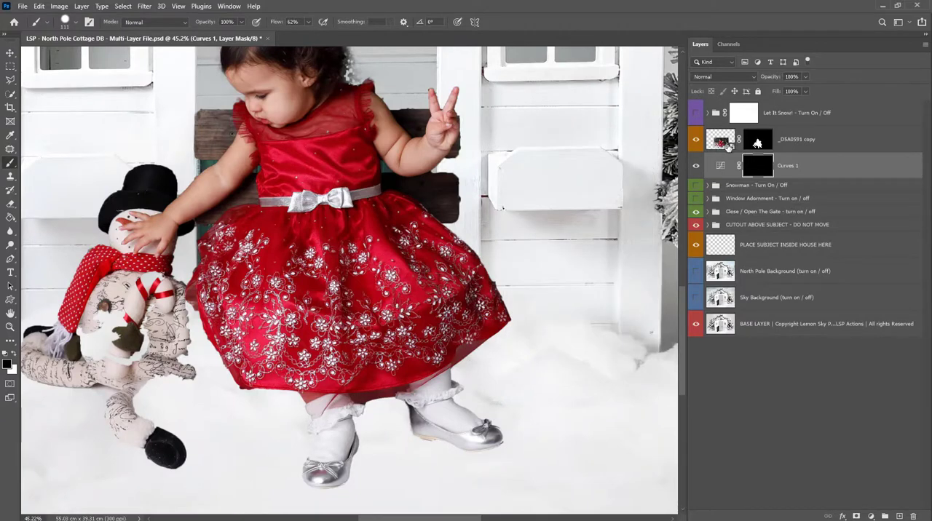
- Paint white on the Curves 1 mask beneath the rear shoe's toe with a softened 111 px brush at 34% flow
shift+click(757, 144)
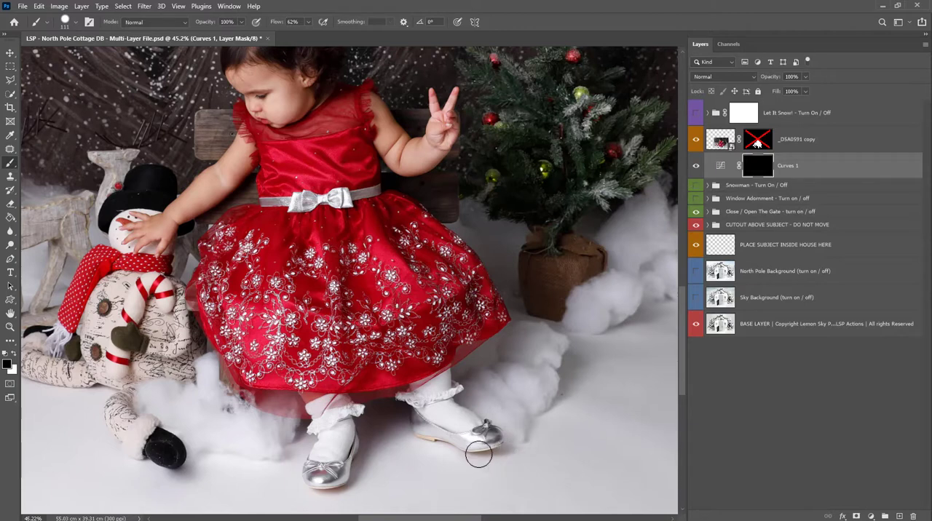
shift+click(757, 144)
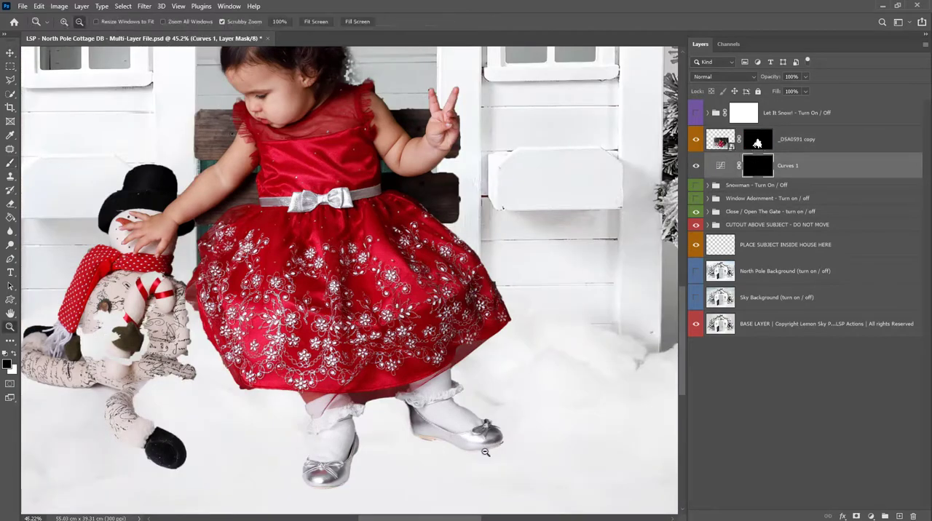
drag(487, 451, 523, 477)
right_click(511, 426)
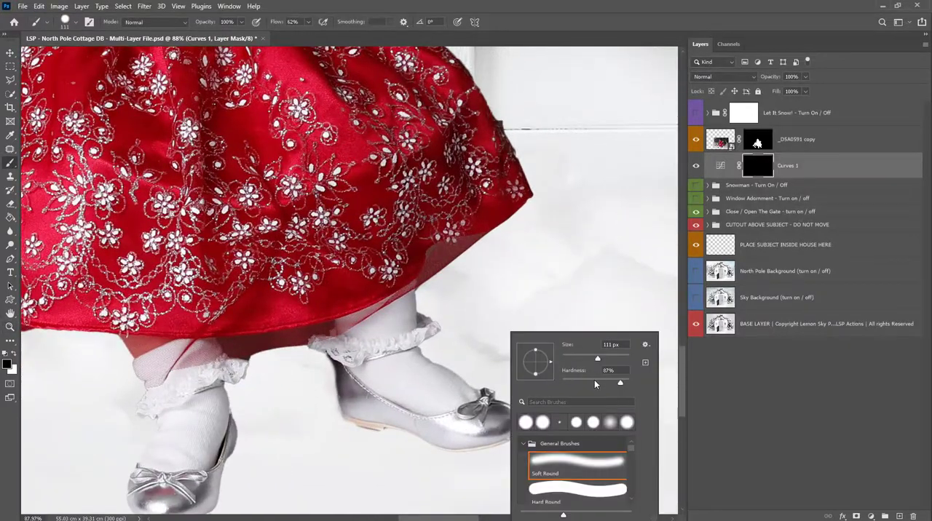
click(307, 23)
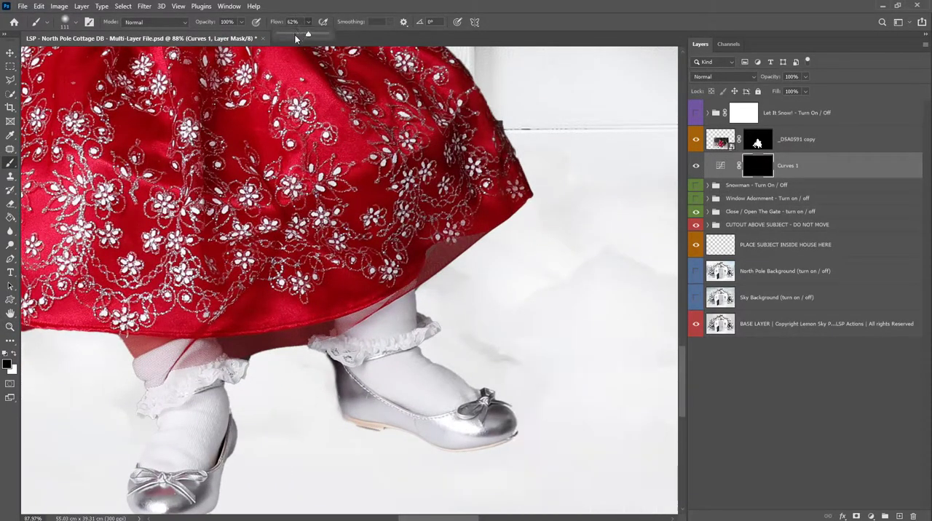
click(295, 35)
click(491, 436)
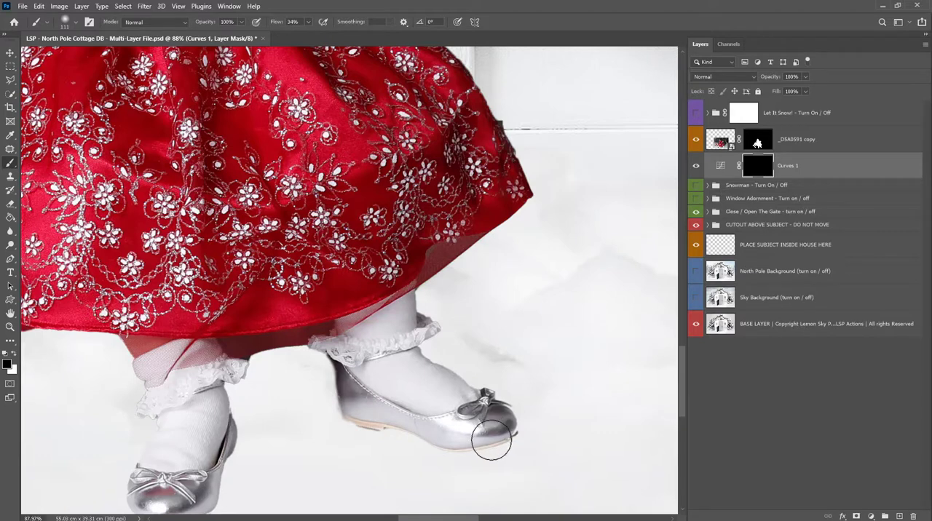
key(x)
mouse_move(495, 439)
mouse_down()
mouse_move(459, 436)
mouse_move(476, 446)
mouse_move(453, 435)
mouse_move(506, 440)
mouse_move(497, 433)
mouse_move(503, 445)
mouse_move(478, 436)
mouse_move(508, 447)
mouse_move(442, 424)
mouse_move(506, 456)
mouse_up()
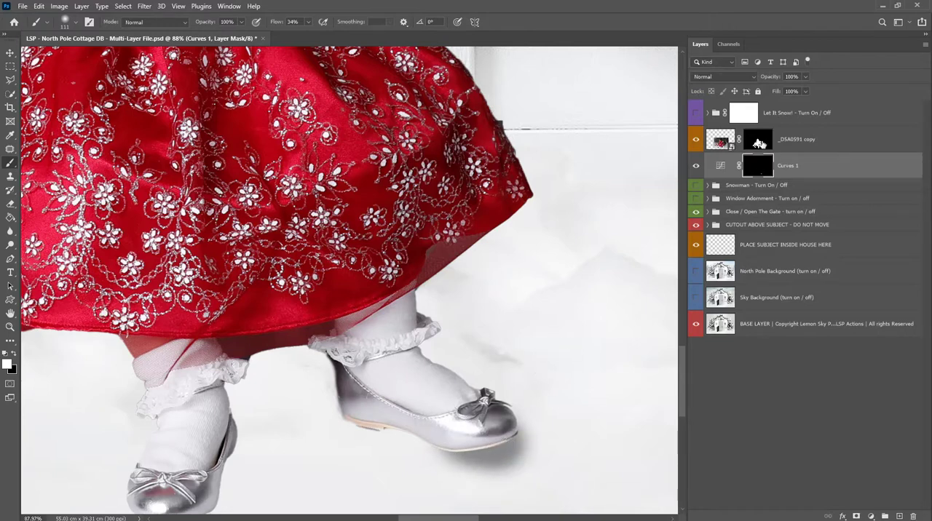
- Paint white on the photo's layer mask at 34% flow to bring back the original shadow between the girl's shoes
shift+click(759, 143)
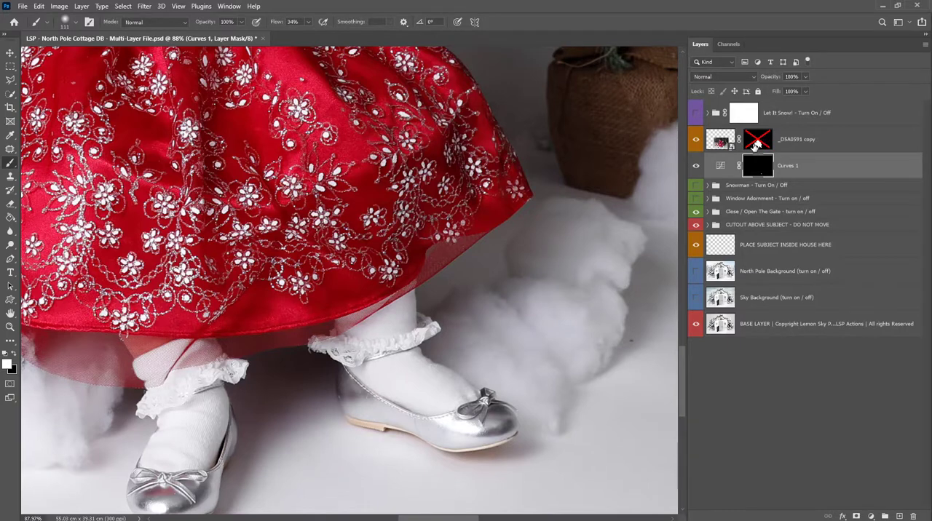
shift+click(756, 146)
drag(370, 384, 357, 339)
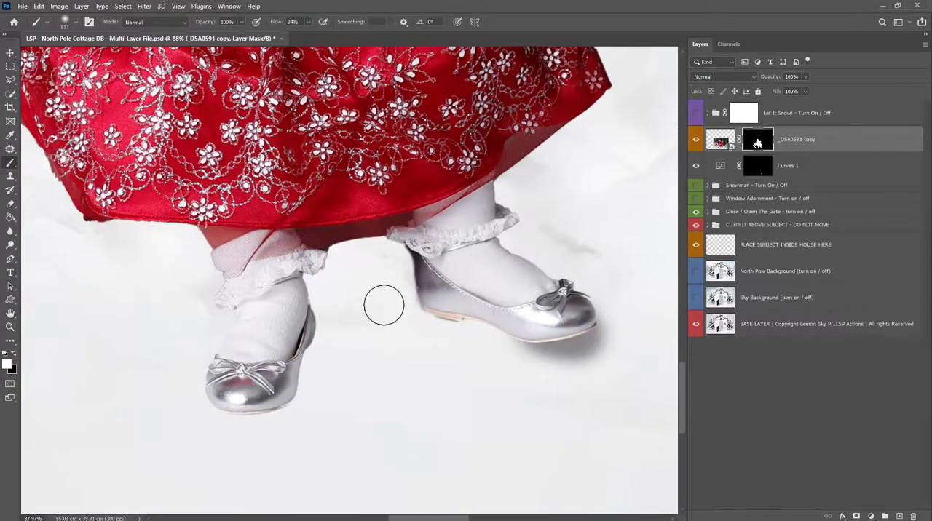
mouse_move(399, 291)
mouse_down()
mouse_move(345, 296)
mouse_move(279, 362)
mouse_up()
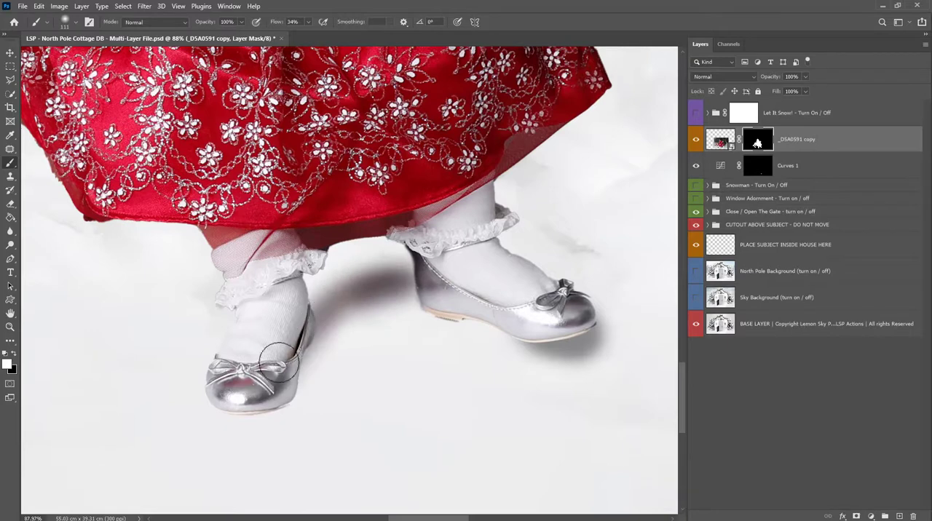
shift+click(757, 142)
shift+click(757, 143)
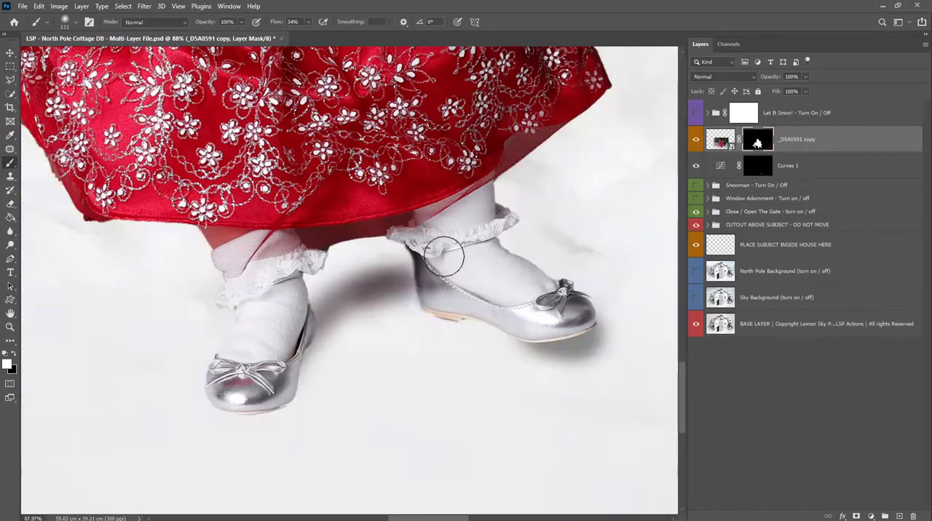
mouse_move(364, 268)
mouse_down()
mouse_move(388, 243)
mouse_move(305, 303)
mouse_move(349, 287)
mouse_move(291, 325)
mouse_up()
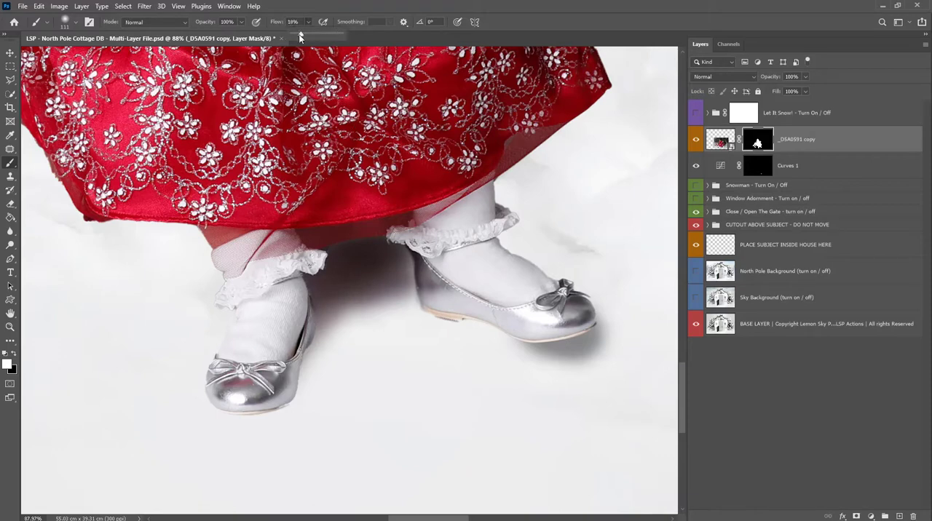
- Extend the shadow around both shoes on the photo's mask with a 177 px Soft Round brush at 14% flow
drag(299, 38, 298, 38)
right_click(396, 215)
click(495, 240)
drag(362, 285, 440, 282)
shift+click(757, 142)
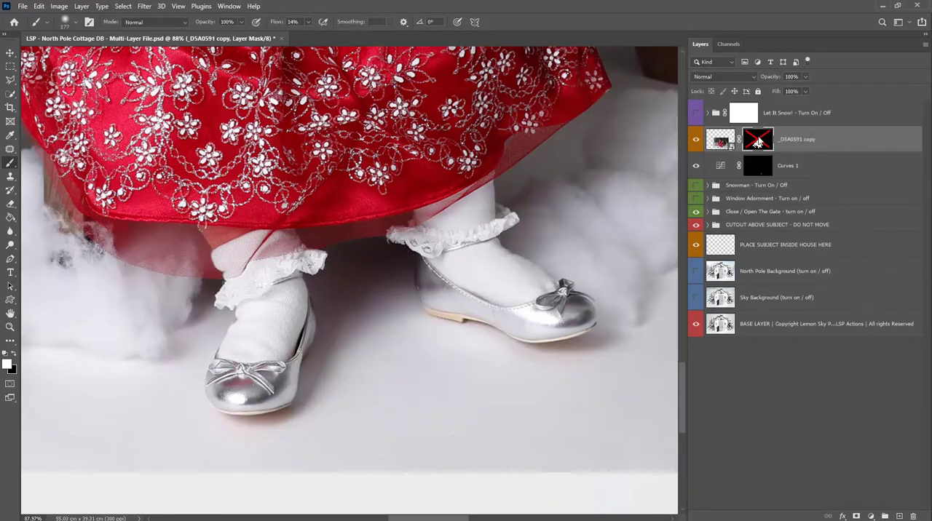
shift+click(757, 142)
shift+click(758, 142)
shift+click(757, 142)
shift+click(757, 141)
shift+click(757, 142)
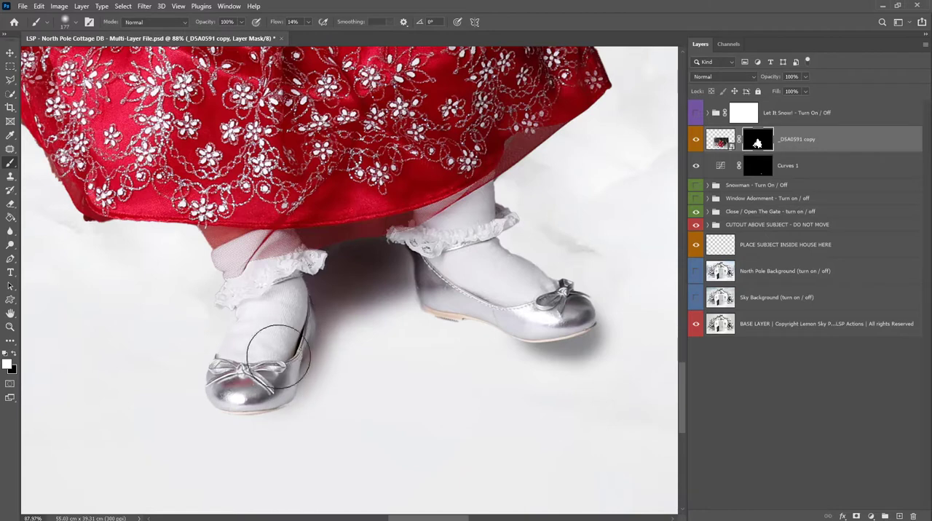
shift+click(757, 142)
shift+click(757, 142)
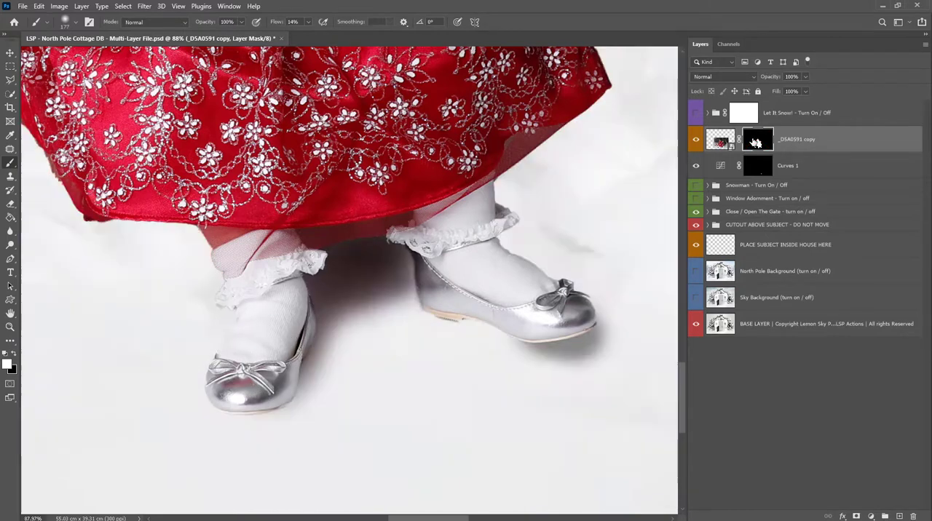
- Raise the 177 px brush's hardness and paint white on the photo's mask along the front shoe's edge
right_click(281, 393)
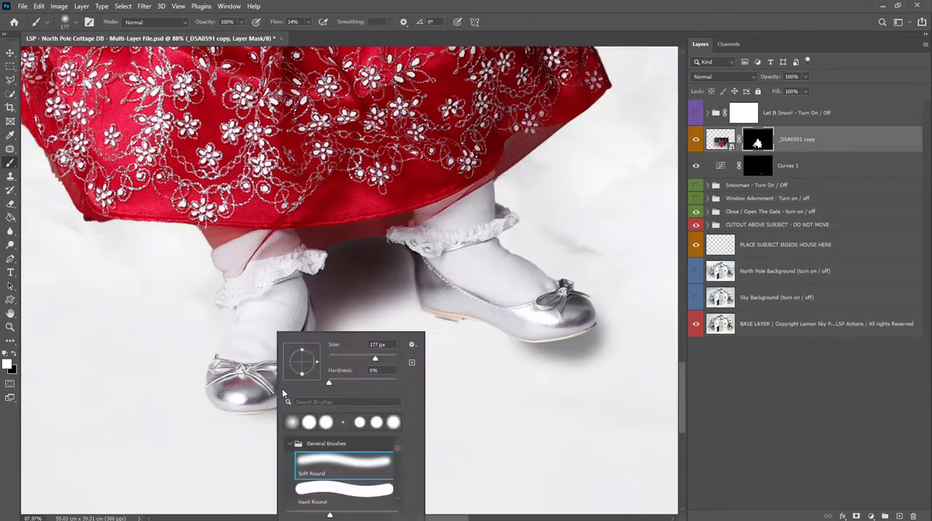
click(368, 383)
mouse_move(273, 344)
mouse_down()
mouse_move(263, 383)
mouse_move(282, 338)
mouse_up()
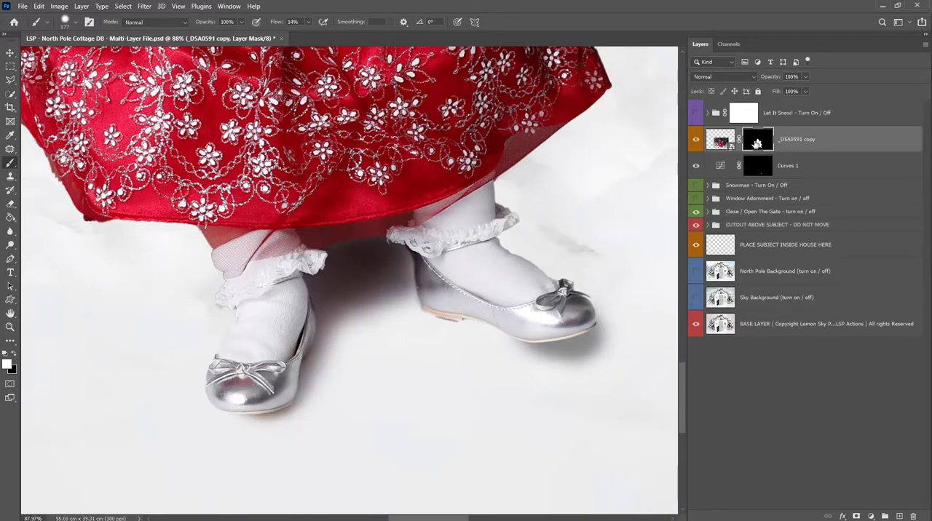
shift+click(757, 143)
shift+click(757, 144)
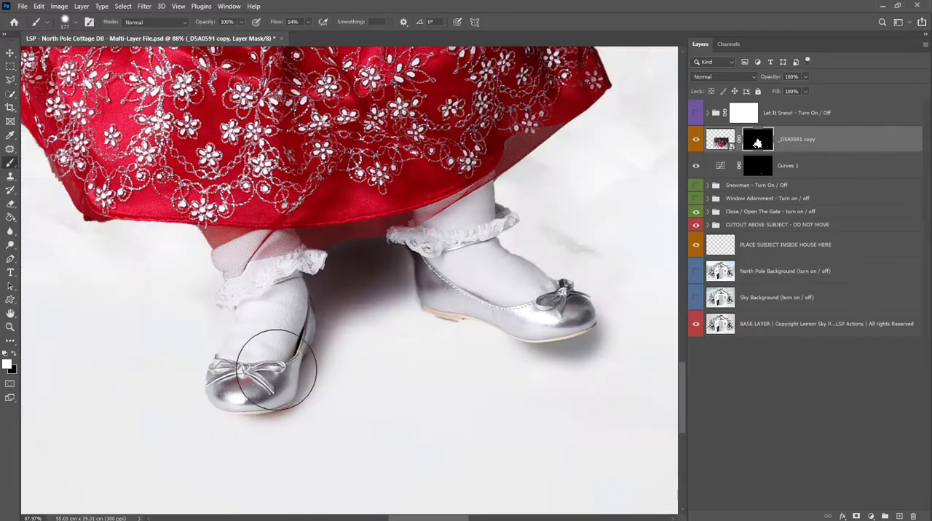
- Reveal the original tulle and shadow beside the front leg with a 306 px soft brush, and hide the Curves 1 layer
right_click(321, 296)
key(Escape)
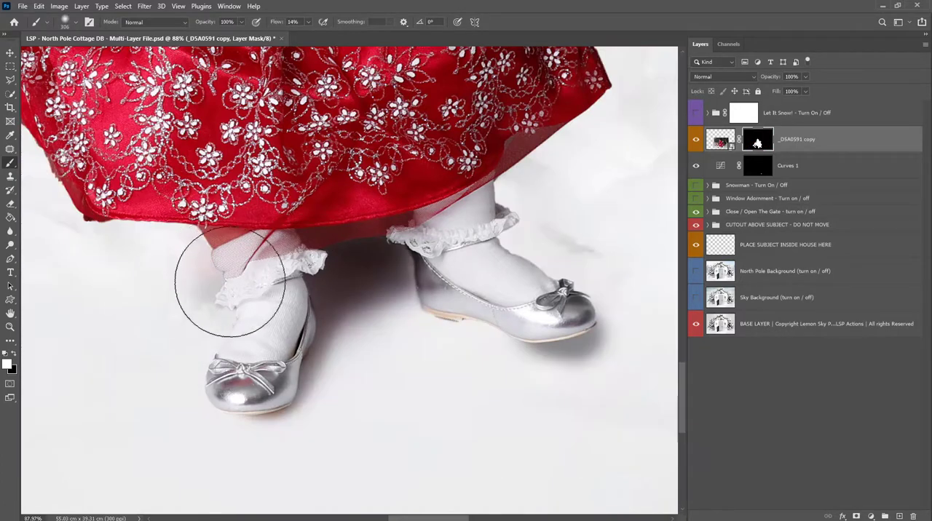
key(z)
alt+click(221, 291)
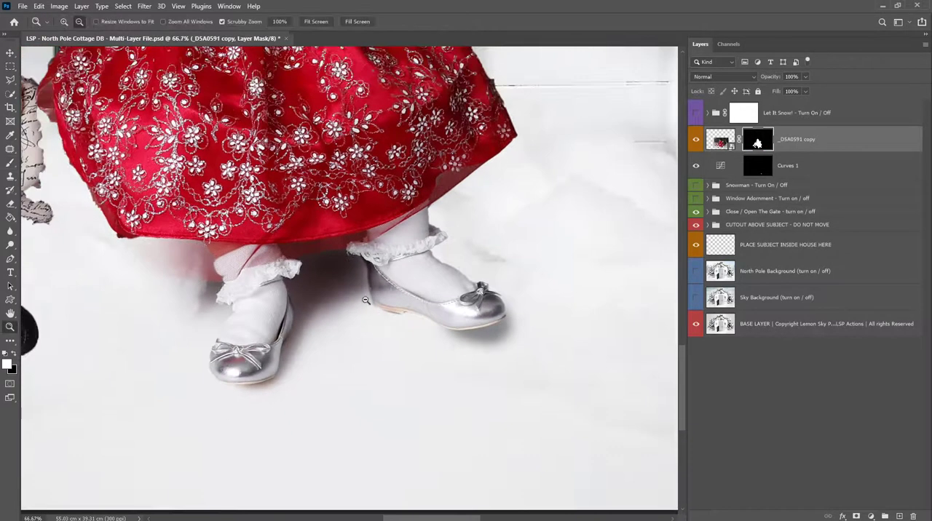
click(696, 166)
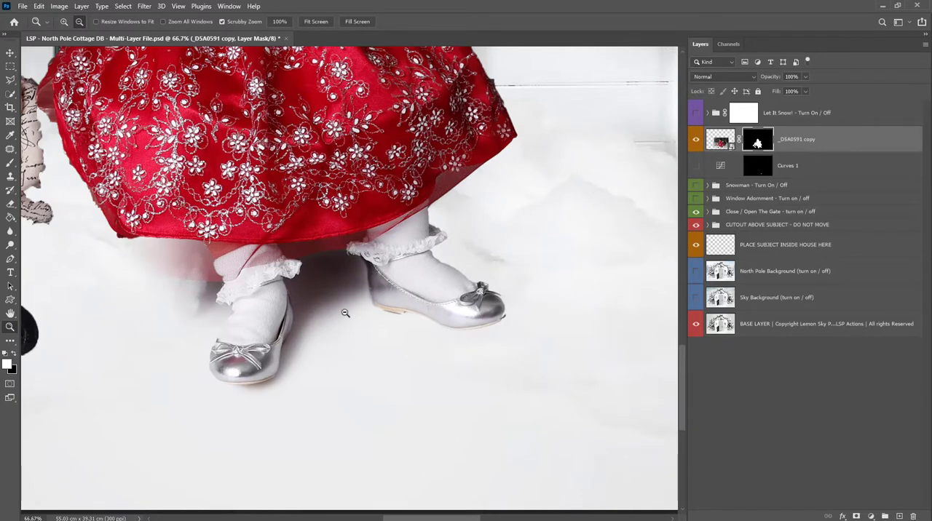
- Paint white on the photo's mask around the feet and snowman with a large soft brush to reveal the original floor and fluffy snow
alt+click(345, 313)
key(b)
right_click(386, 332)
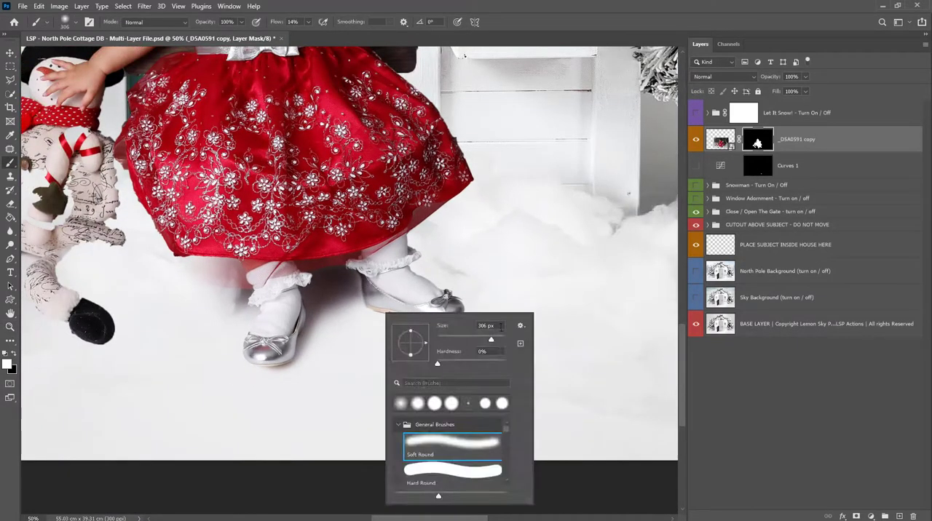
mouse_move(402, 298)
mouse_down()
mouse_move(437, 322)
mouse_move(302, 321)
mouse_move(208, 285)
mouse_move(255, 360)
mouse_move(206, 364)
mouse_move(190, 314)
mouse_move(176, 315)
mouse_up()
key(z)
alt+click(363, 343)
alt+click(363, 342)
key(b)
mouse_move(295, 302)
mouse_down()
mouse_move(232, 338)
mouse_move(278, 322)
mouse_move(406, 347)
mouse_up()
key(z)
alt+click(348, 293)
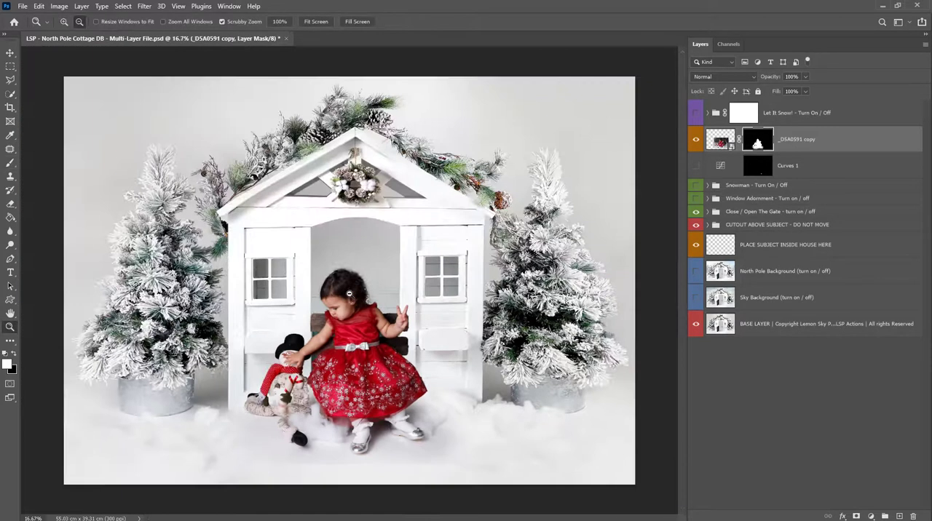
- Move the masked photo lower in front of the cottage doorway, keeping the girl centred on the opening
key(v)
drag(353, 365, 351, 385)
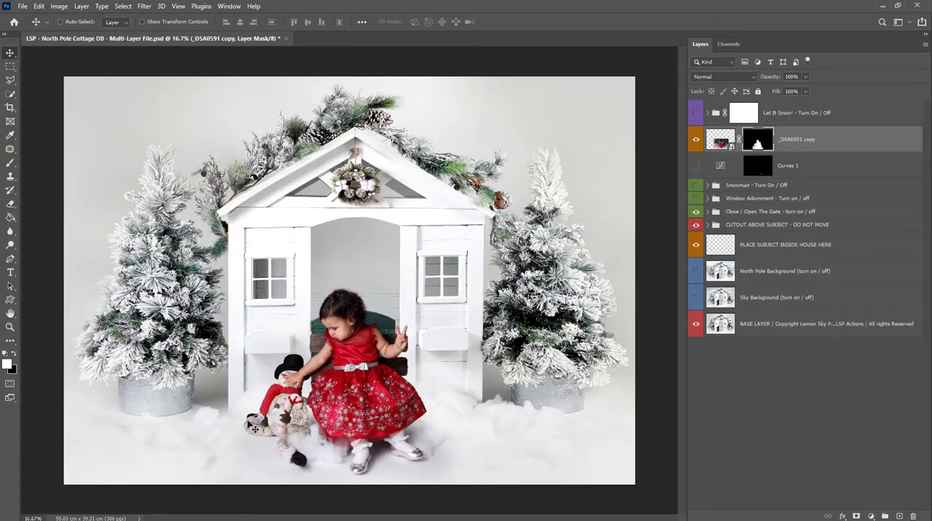
drag(346, 440, 358, 441)
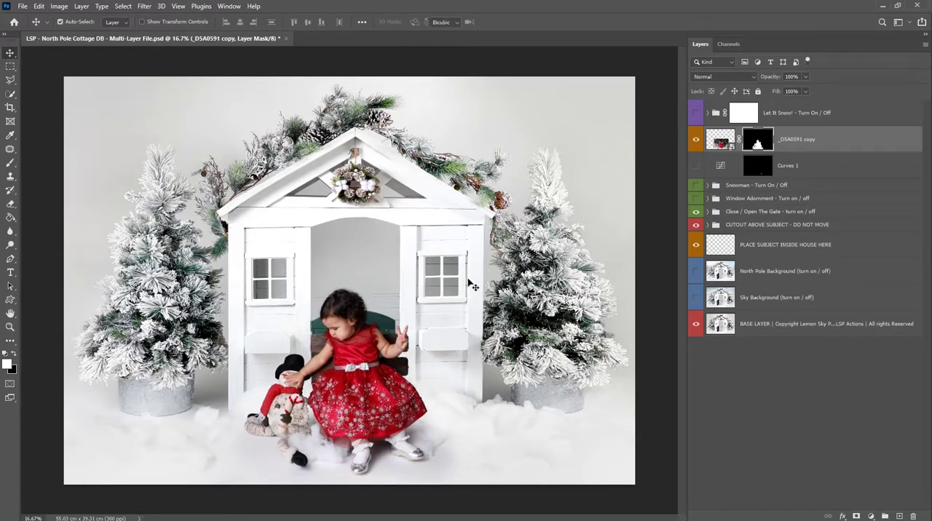
- Scale the photo up to 103.40% and shift it slightly sideways to centre the girl in front of the doorway
key(ctrl+t)
drag(353, 266, 351, 260)
drag(349, 313, 357, 318)
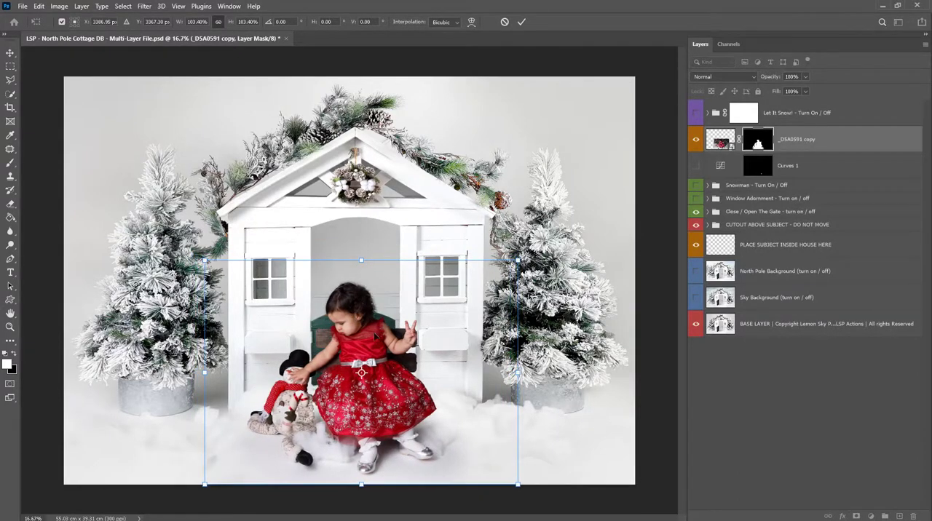
key(Return)
- Paint white on the photo's mask around the snowman and front leg with a 495 px Soft Round brush
key(z)
drag(358, 475, 364, 477)
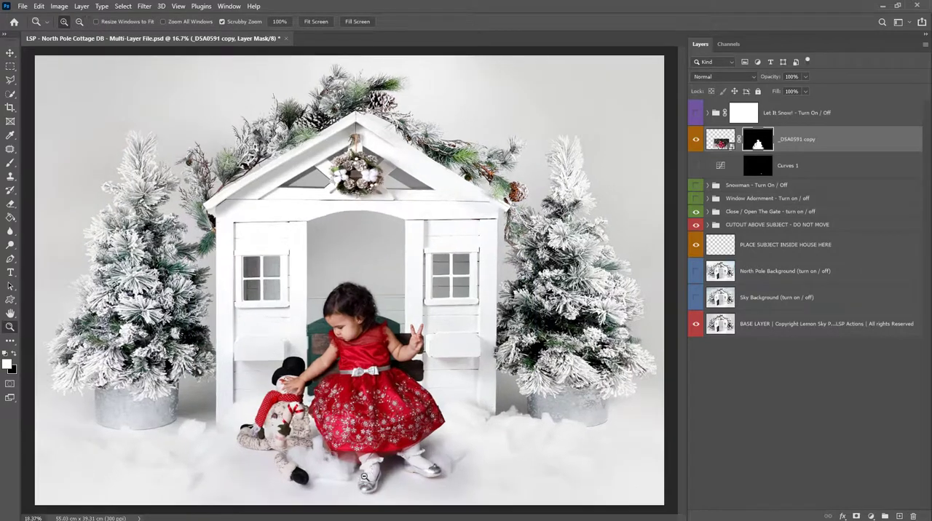
key(b)
right_click(337, 432)
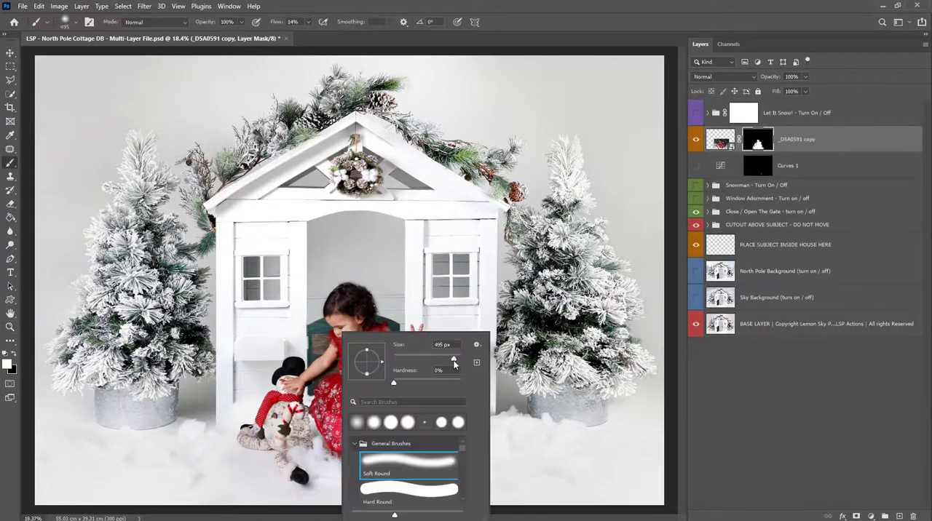
mouse_move(307, 463)
mouse_down()
mouse_move(237, 482)
mouse_move(223, 477)
mouse_move(225, 485)
mouse_move(404, 480)
mouse_move(355, 492)
mouse_move(431, 491)
mouse_move(309, 492)
mouse_move(347, 506)
mouse_move(216, 489)
mouse_move(420, 485)
mouse_move(281, 487)
mouse_move(349, 471)
mouse_move(340, 452)
mouse_move(297, 458)
mouse_move(336, 461)
mouse_up()
- Compare the photo with its mask off and on, and paint white between the snowman and the skirt with a 165 px Soft Round brush
key(z)
shift+click(755, 142)
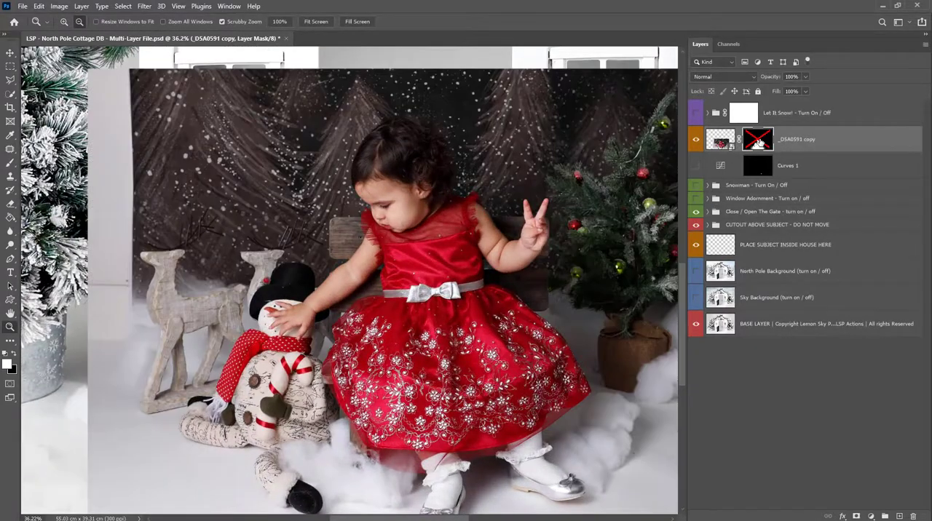
shift+click(758, 143)
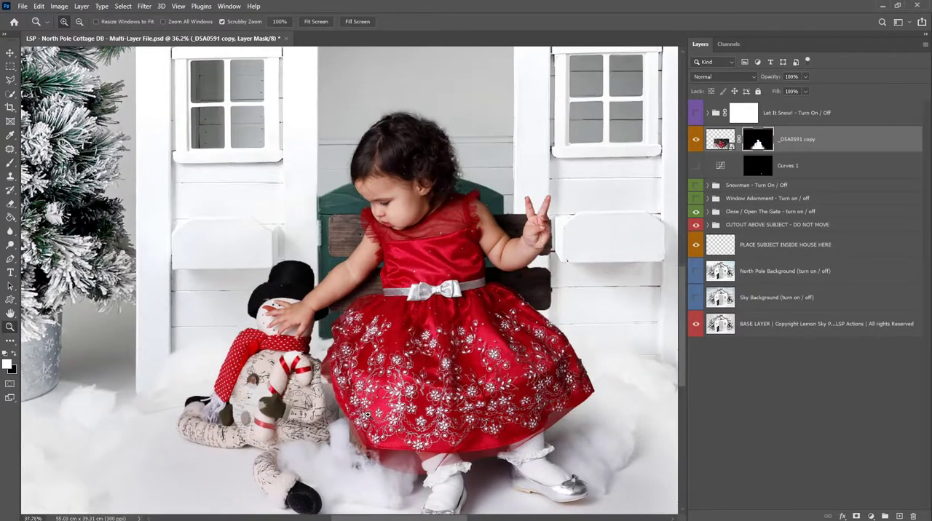
drag(353, 408, 408, 407)
shift+click(758, 143)
shift+click(758, 143)
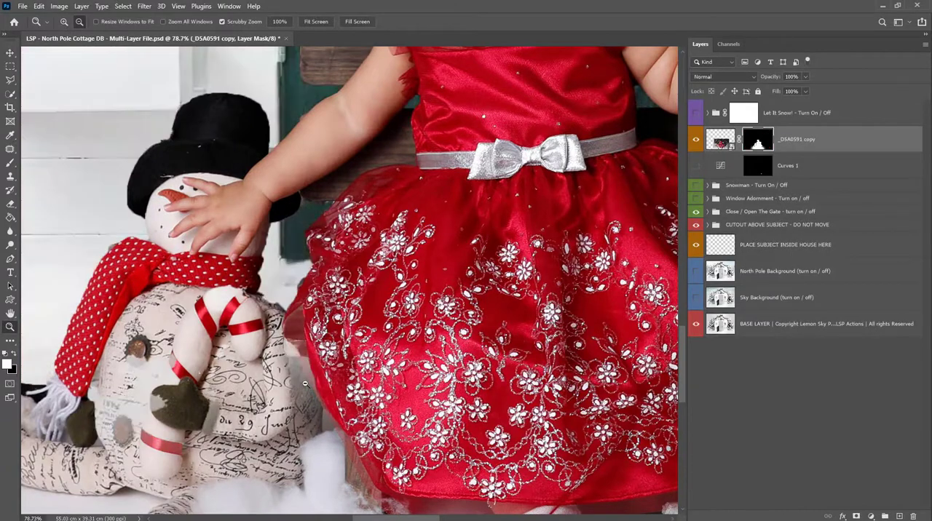
key(b)
right_click(369, 351)
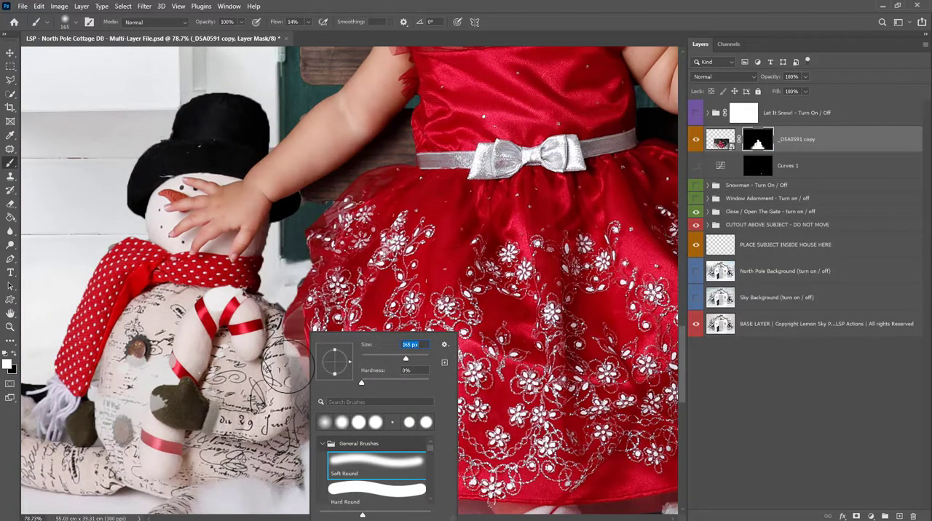
click(290, 359)
shift+click(761, 144)
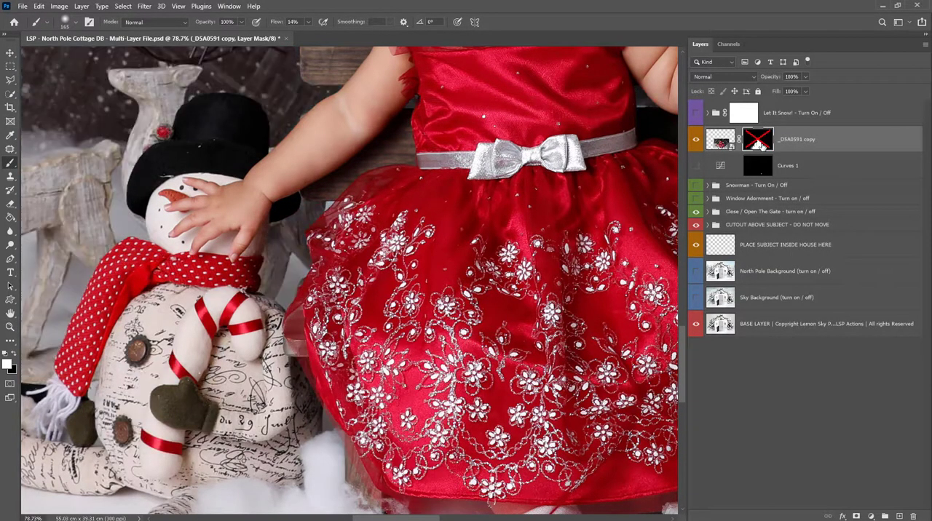
shift+click(761, 144)
mouse_move(291, 352)
mouse_down()
mouse_move(276, 372)
mouse_move(323, 384)
mouse_move(287, 410)
mouse_move(299, 434)
mouse_up()
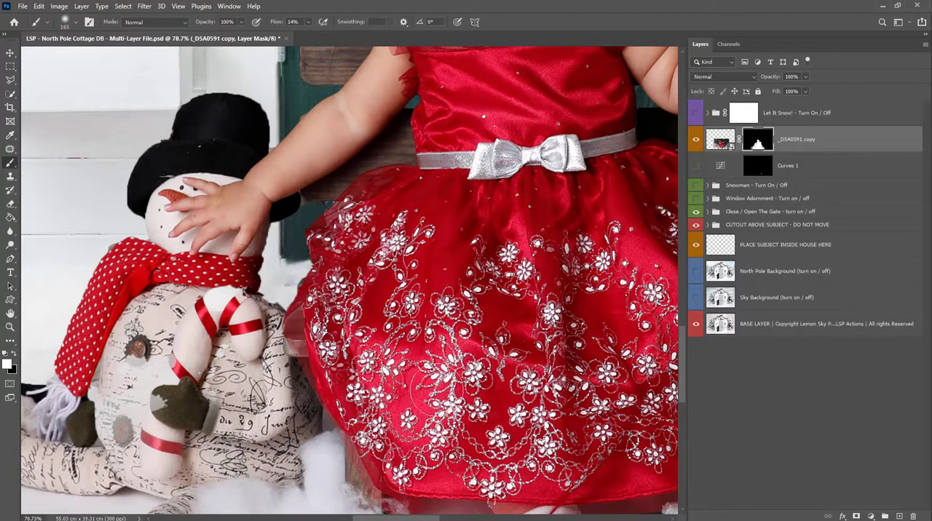
- Set the mask brush to 80% hardness and 55% flow for cleaning the outer edge of the skirt
key(space)
drag(507, 355, 245, 324)
drag(469, 336, 320, 318)
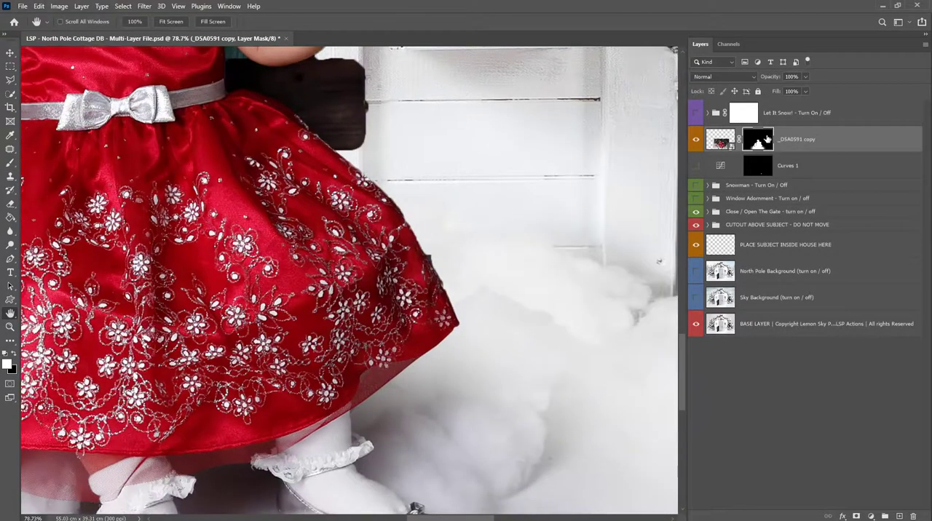
shift+click(764, 139)
shift+click(761, 139)
key(b)
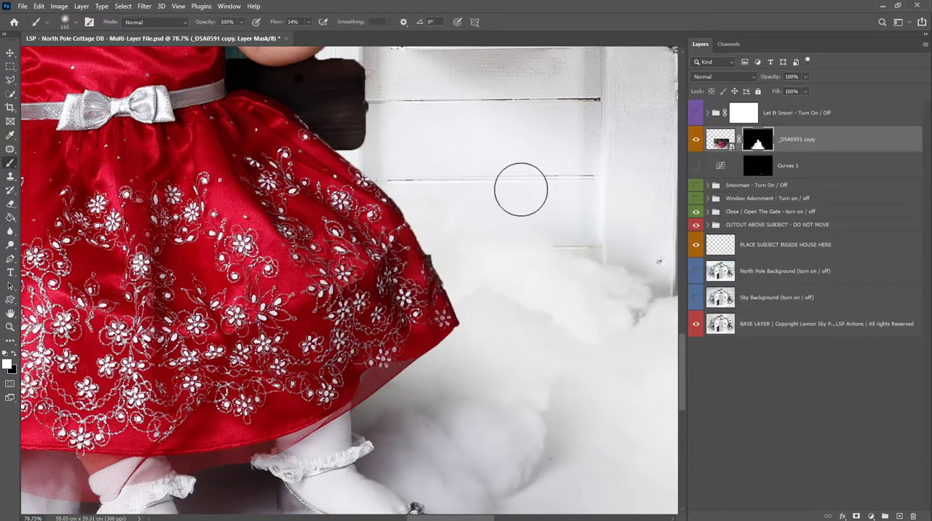
right_click(521, 190)
click(629, 239)
key(Return)
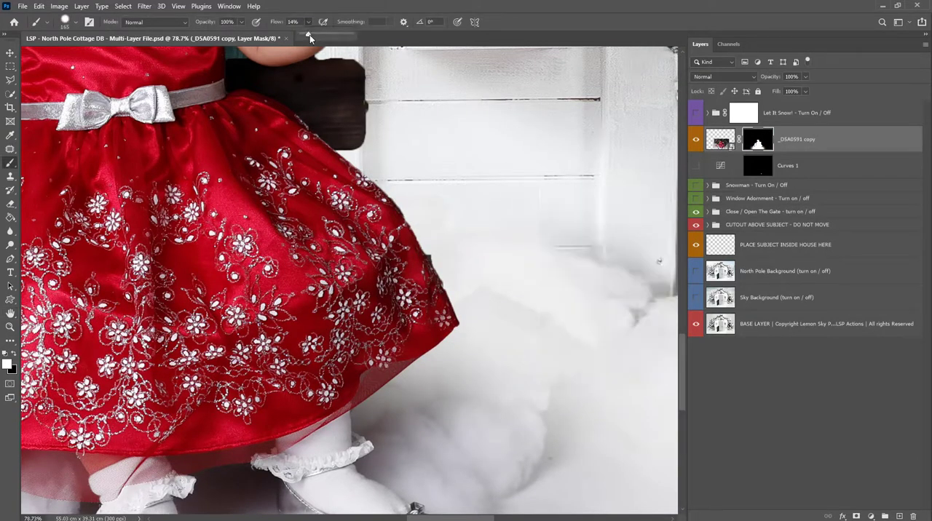
drag(325, 33, 329, 33)
- Raise the brush flow to 86% and paint black on the mask along the skirt's outer edge to remove the dark fringe
key(x)
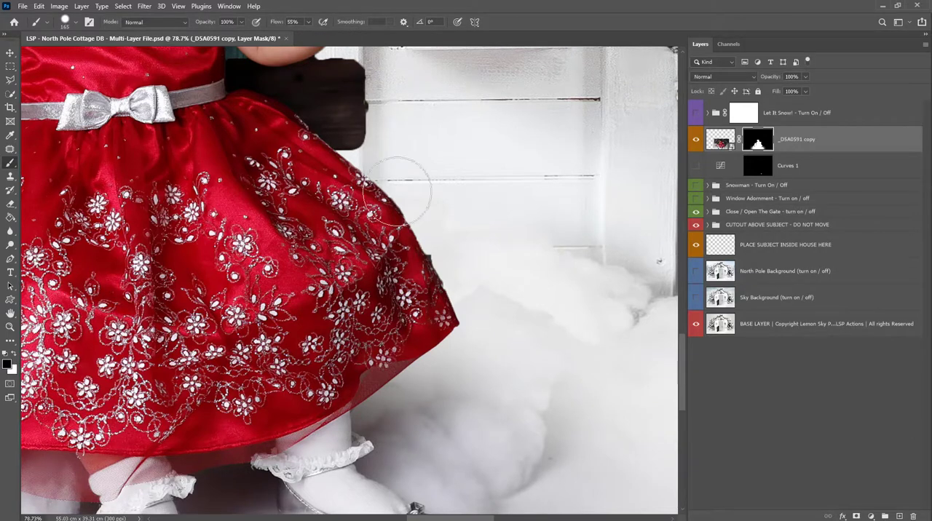
right_click(457, 243)
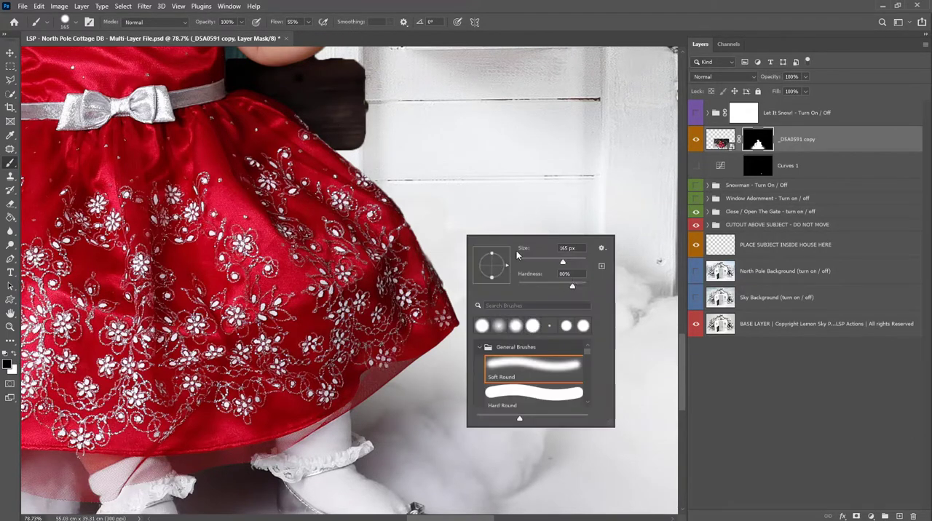
drag(578, 284, 579, 283)
click(457, 247)
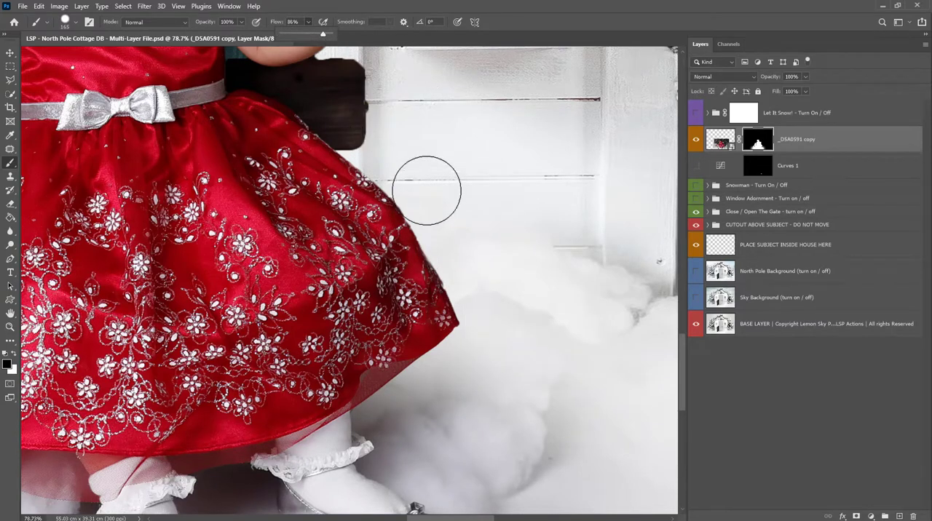
click(456, 225)
- Restore the corners and edges of the lower wooden bench board by painting white on the mask with a 50 px brush
key(z)
mouse_move(357, 150)
mouse_down()
mouse_move(388, 201)
mouse_move(418, 217)
mouse_up()
scroll(415, 211, up, 10)
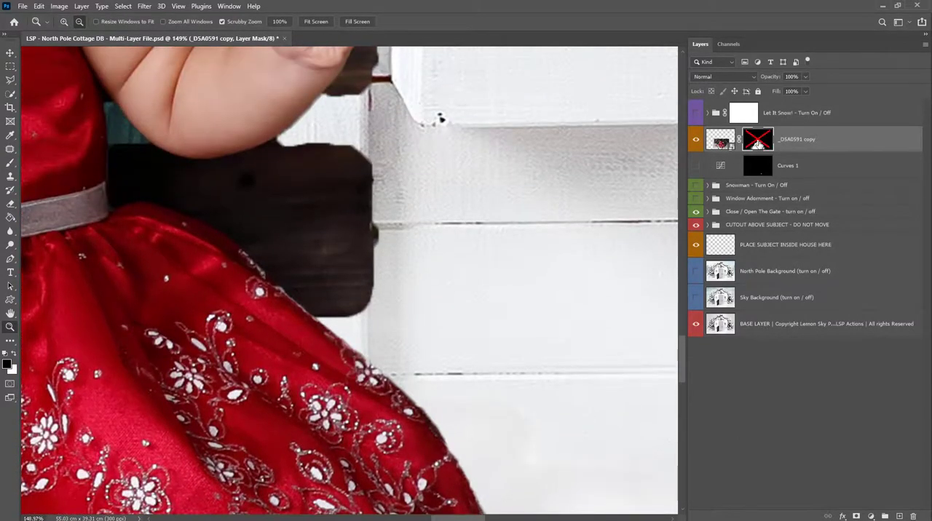
shift+click(758, 144)
key(b)
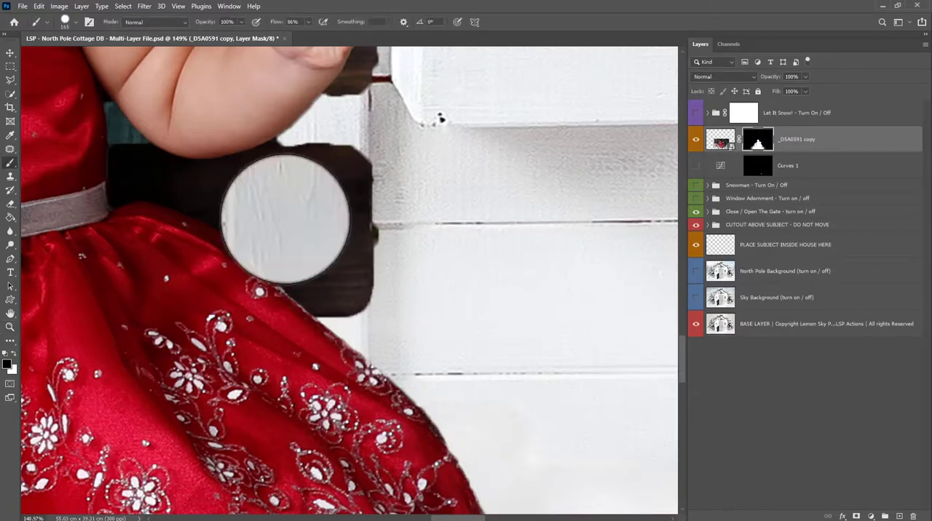
key(x)
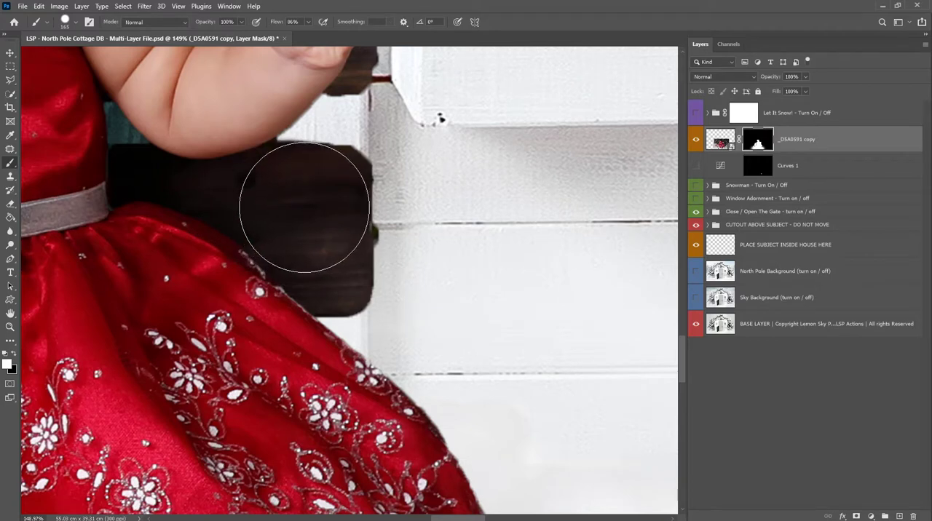
key(bracketleft)
key(bracketleft)
key(bracketleft)
key(bracketleft)
key(bracketleft)
key(bracketleft)
key(bracketleft)
key(bracketleft)
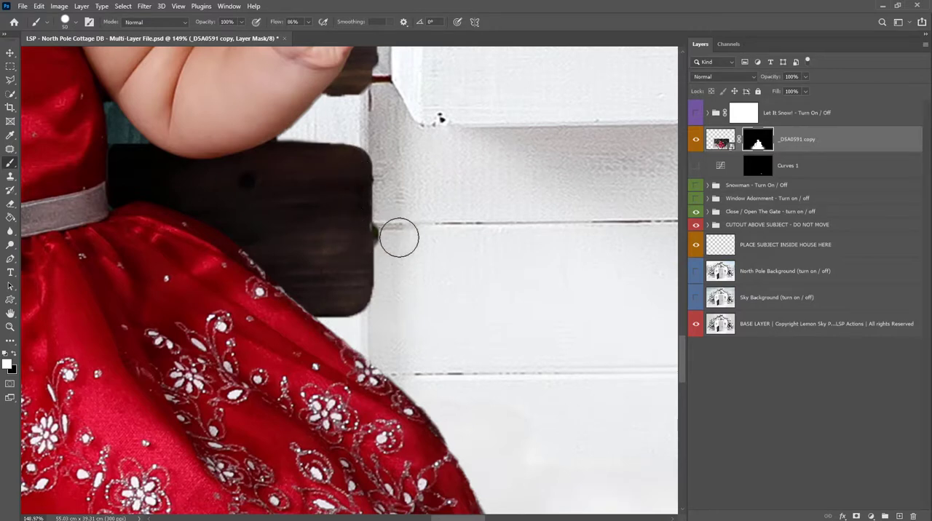
- Mask out the bolt beside the lower bench board and tidy the upper board's edge near the raised hand with black and white
key(x)
scroll(322, 169, up, 3)
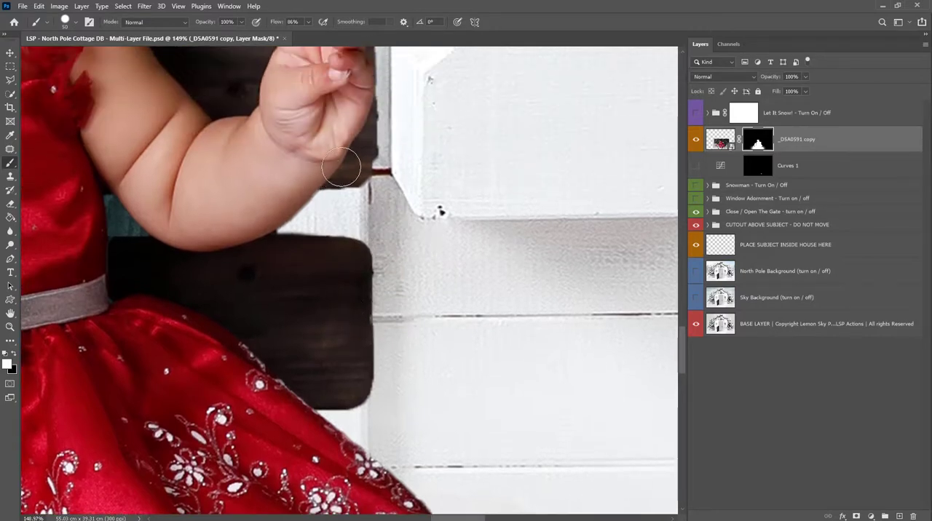
scroll(353, 170, up, 3)
key(x)
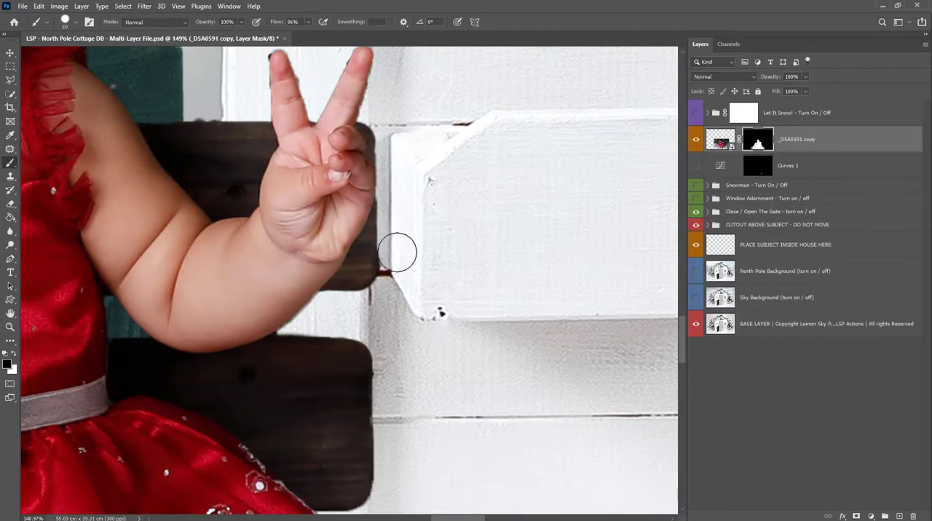
key(x)
drag(309, 140, 468, 137)
- Outline the area above the upper bench board with the Polygonal Lasso, mask out the stray bits inside it and deselect
key(l)
click(429, 119)
click(271, 121)
click(275, 88)
double_click(351, 72)
key(b)
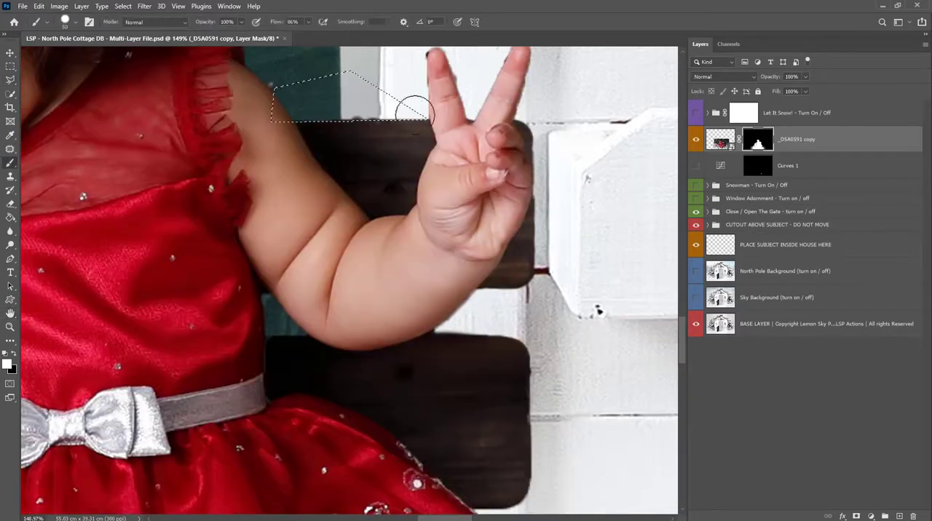
drag(400, 118, 416, 111)
key(ctrl+d)
- Paint white on the mask with a 21 px brush to restore the red ruffle on the shoulder above the raised arm
drag(303, 156, 488, 305)
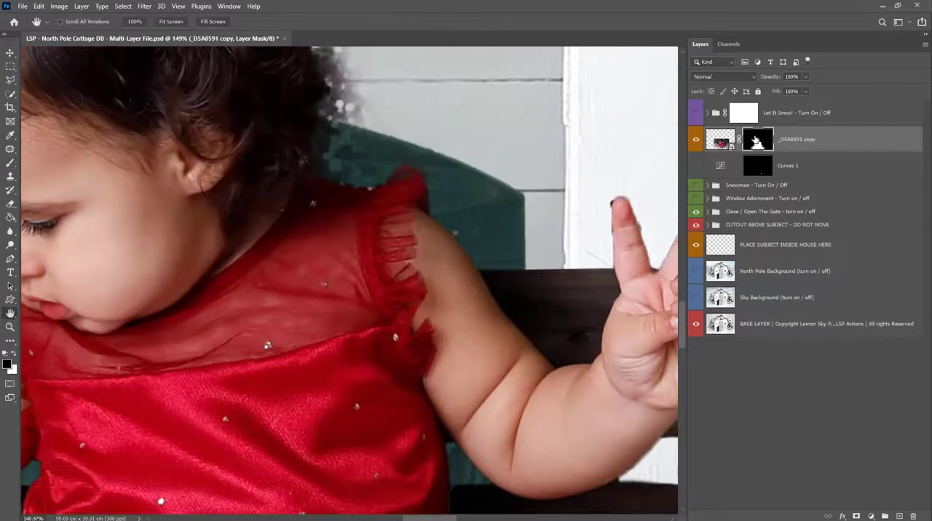
right_click(407, 198)
drag(472, 222, 465, 222)
key(Return)
key(x)
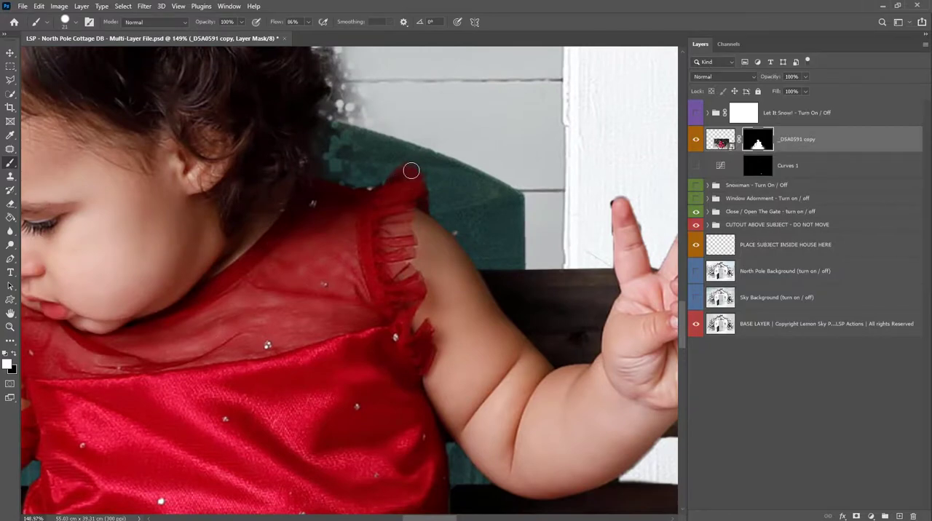
- Refine the mask around the other sleeve ruffle and upper arm, painting white with a 23 px brush over the hole in the arm
drag(277, 199, 594, 128)
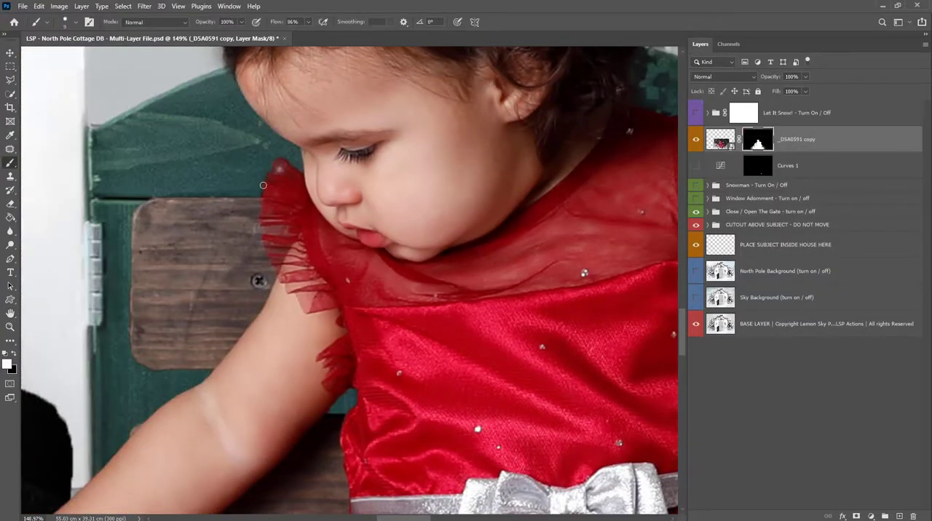
drag(229, 397, 289, 256)
right_click(289, 256)
click(335, 197)
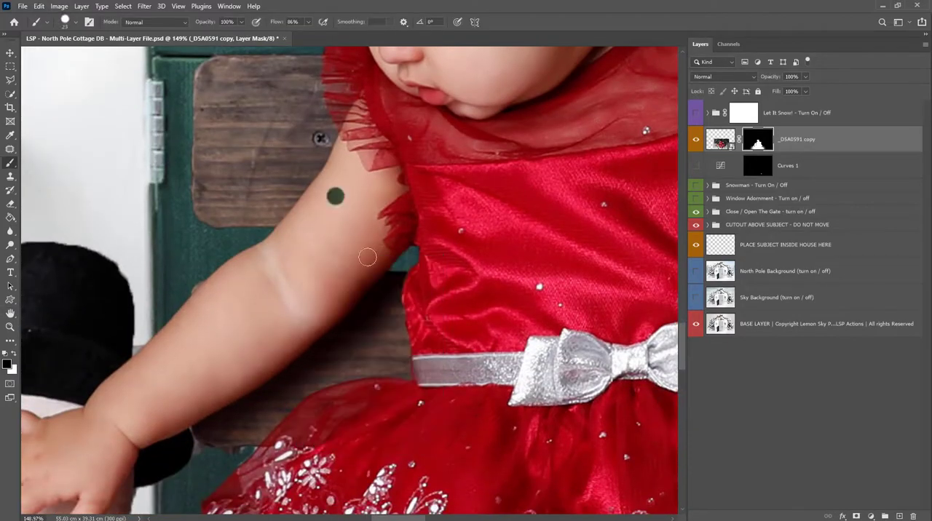
key(x)
click(335, 197)
drag(345, 233, 352, 90)
- Mask out the leftover background between the bench board's lower edge and the sheer skirt with a 2 px black brush
alt+drag(186, 328, 349, 259)
right_click(347, 258)
key(x)
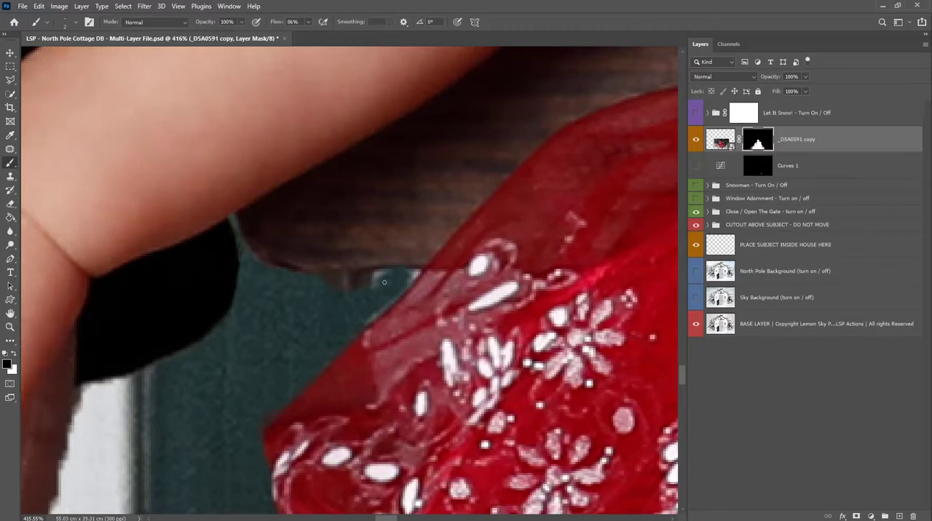
drag(387, 278, 369, 288)
alt+click(264, 416)
right_click(280, 274)
click(355, 295)
mouse_move(264, 416)
mouse_down()
mouse_move(273, 268)
mouse_move(256, 328)
mouse_up()
scroll(219, 117, down, 3)
mouse_move(260, 314)
mouse_down()
mouse_move(291, 224)
mouse_move(256, 297)
mouse_up()
drag(207, 306, 321, 227)
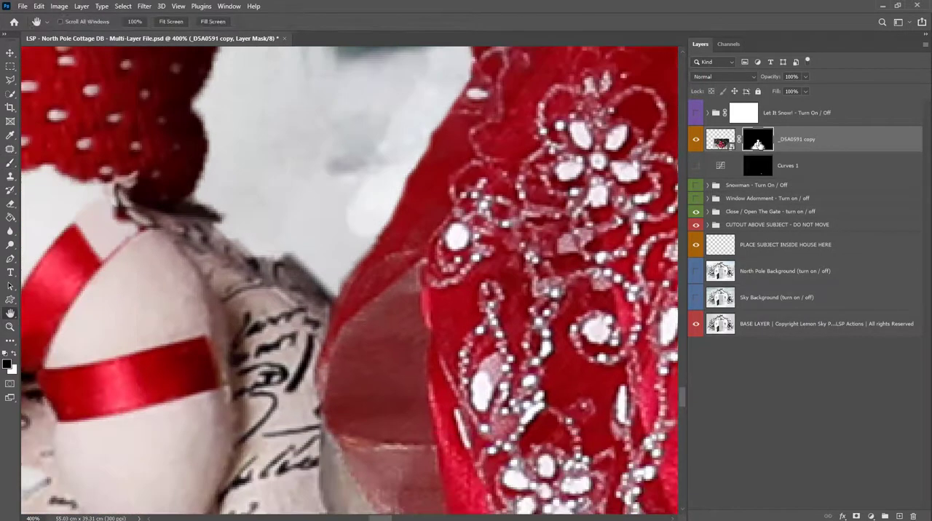
- Refine the mask in the gap between the snowman's body and the skirt, alternating white and black paint
key(x)
drag(258, 250, 216, 222)
key(x)
mouse_move(359, 229)
mouse_down()
mouse_move(334, 270)
mouse_move(211, 109)
mouse_up()
drag(297, 127, 246, 251)
mouse_move(191, 277)
mouse_down()
mouse_move(215, 123)
mouse_move(320, 223)
mouse_move(267, 326)
mouse_up()
alt+click(263, 237)
alt+click(263, 236)
alt+click(264, 237)
alt+click(264, 236)
alt+click(264, 237)
drag(275, 141, 350, 156)
- Mask out the grey remnant between the snowman's hat and the forearm with a 3 px black brush
right_click(330, 212)
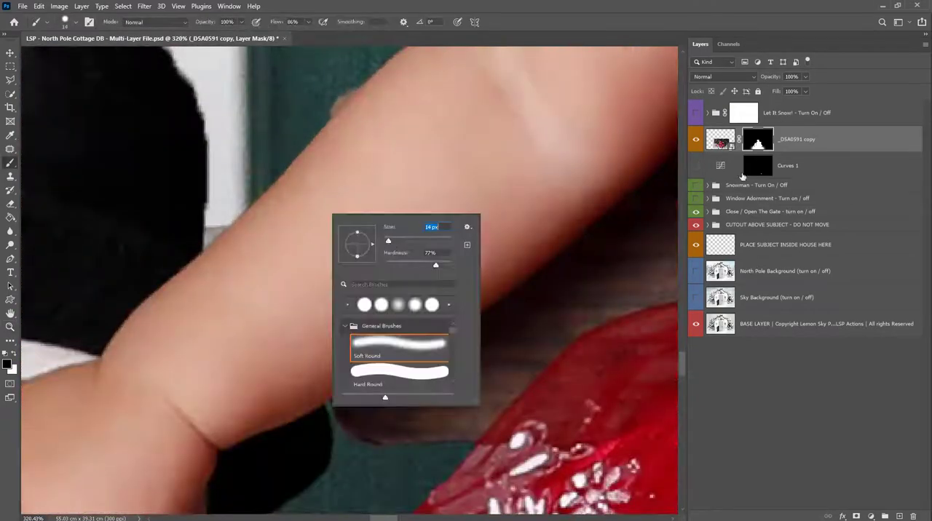
click(227, 218)
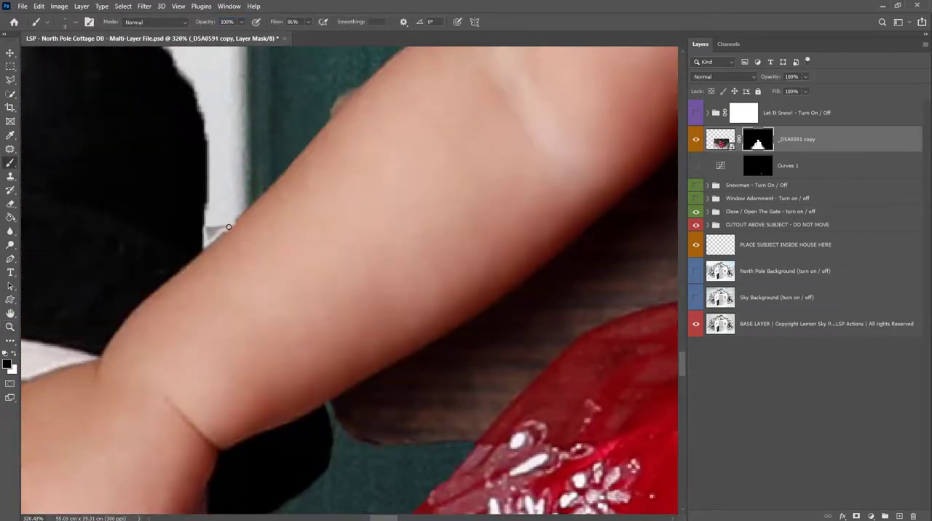
alt+click(227, 235)
alt+click(227, 235)
alt+click(227, 235)
alt+click(227, 234)
- Paint white on the mask with a 32 px brush to restore the edges of the snowman's hat crown and brim
drag(252, 221, 290, 228)
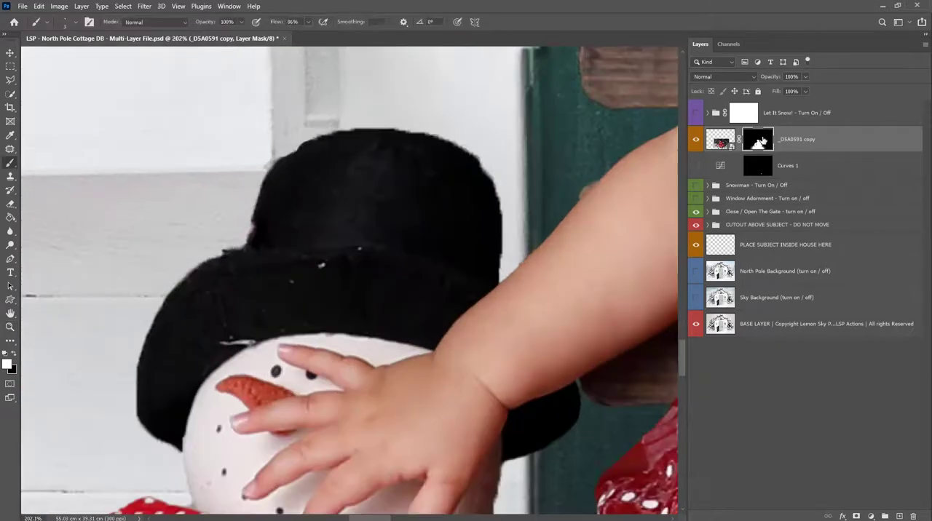
right_click(290, 235)
drag(352, 267, 359, 267)
mouse_move(287, 221)
mouse_down()
mouse_move(236, 270)
mouse_move(206, 276)
mouse_up()
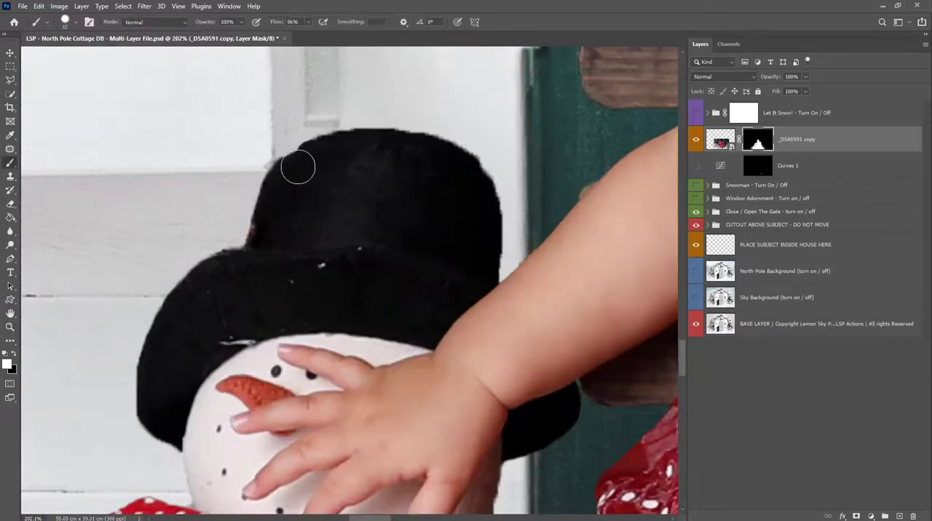
- Enlarge the brush to 150 px and paint white on the mask over the inside of the snowman's hat and face
key(bracketright)
key(bracketright)
key(bracketright)
key(bracketright)
key(bracketright)
key(bracketright)
key(bracketright)
key(bracketright)
key(bracketright)
key(bracketright)
key(bracketright)
right_click(373, 213)
drag(462, 258, 471, 258)
click(328, 278)
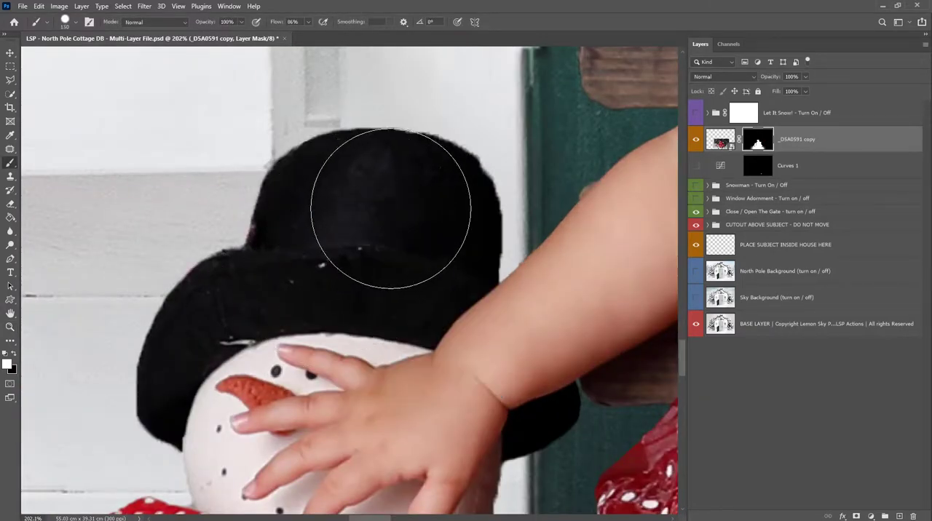
mouse_move(391, 209)
mouse_down()
mouse_move(421, 216)
mouse_move(420, 258)
mouse_up()
key(backslash)
key(backslash)
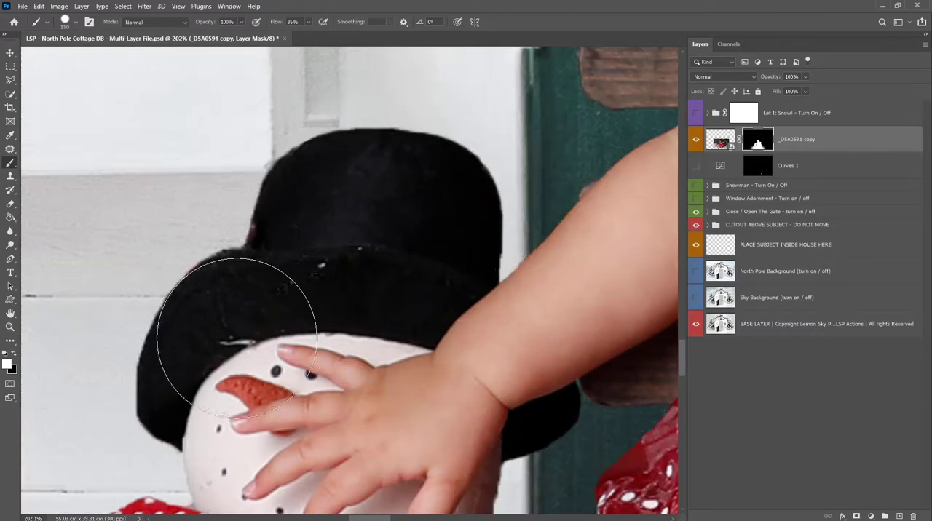
alt+click(239, 384)
drag(238, 385, 175, 385)
- Mask out the dark fringe around the index and middle fingertips of the raised hand with a 28 px black brush
drag(505, 283, 571, 286)
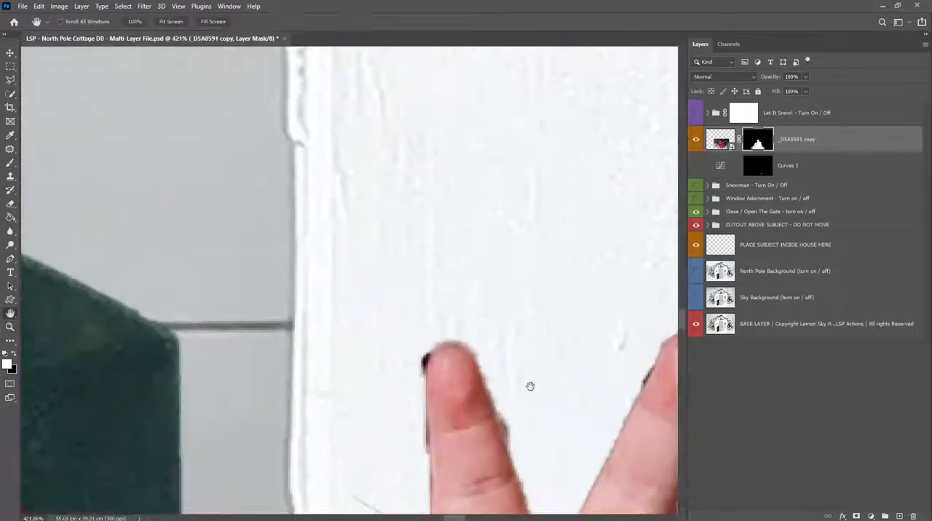
drag(530, 387, 402, 175)
right_click(405, 187)
drag(470, 214, 460, 215)
key(x)
drag(227, 297, 285, 332)
key(ctrl+z)
mouse_move(293, 256)
mouse_down()
mouse_move(289, 310)
mouse_move(267, 152)
mouse_up()
- Refine both sides of the finger nearest the window box on the mask with black and white, reducing the brush to 10 px
key(x)
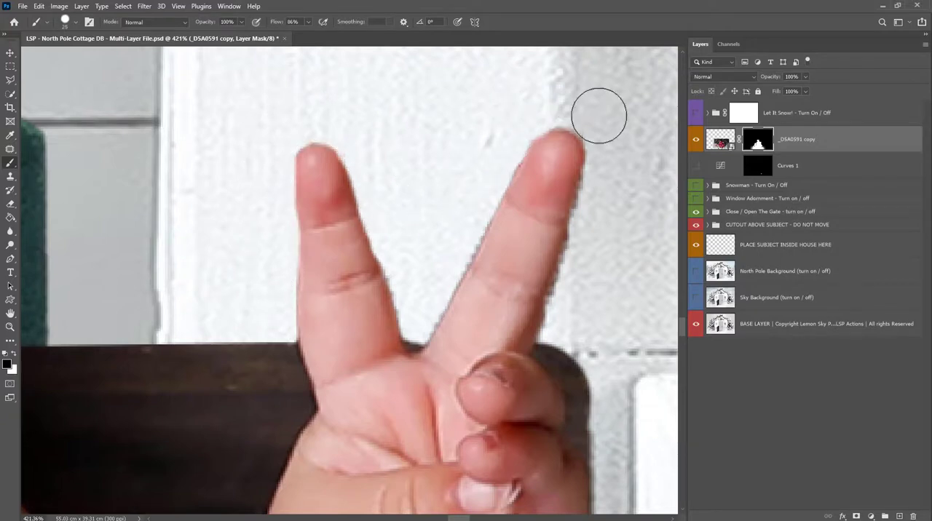
key(x)
key(x)
drag(553, 148, 408, 134)
key(x)
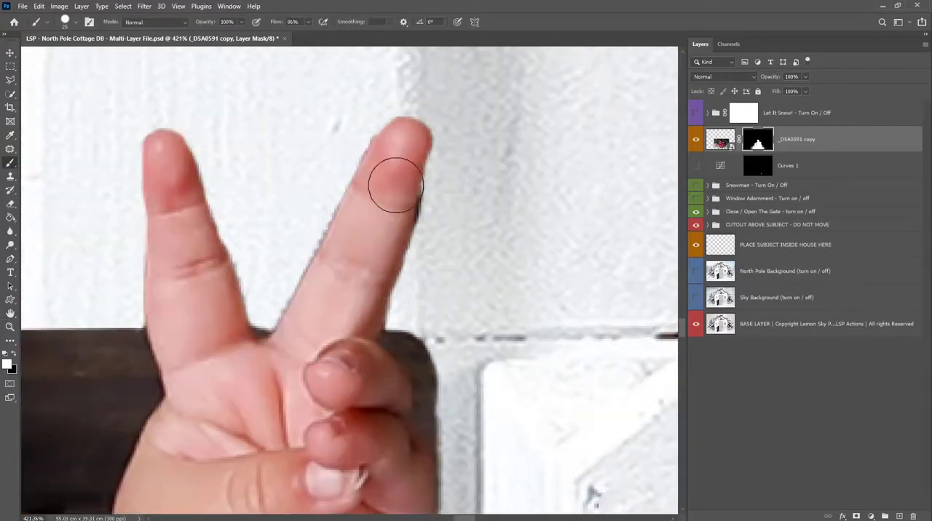
key(x)
key(x)
key(l)
click(386, 118)
key(b)
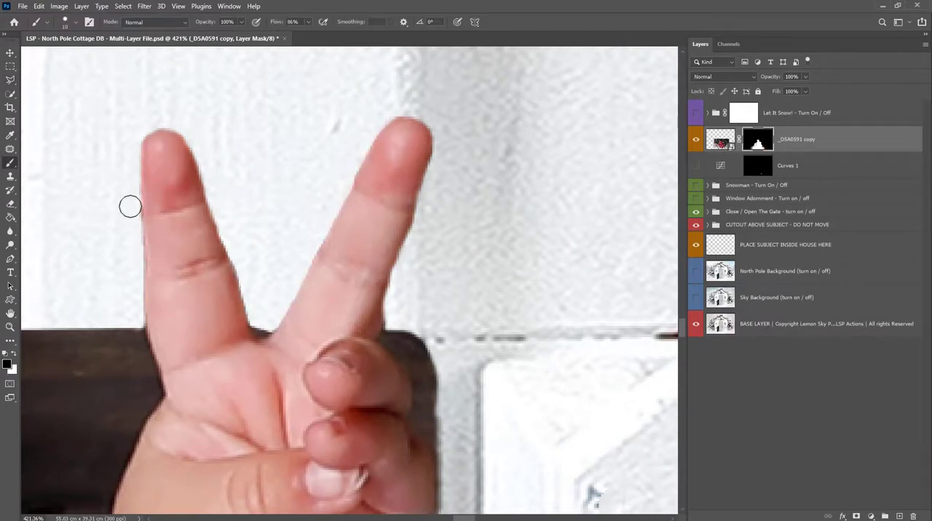
- Examine the edge of the child's hair closely, disabling the layer mask to compare it with the original photo background
scroll(130, 207, down, 10)
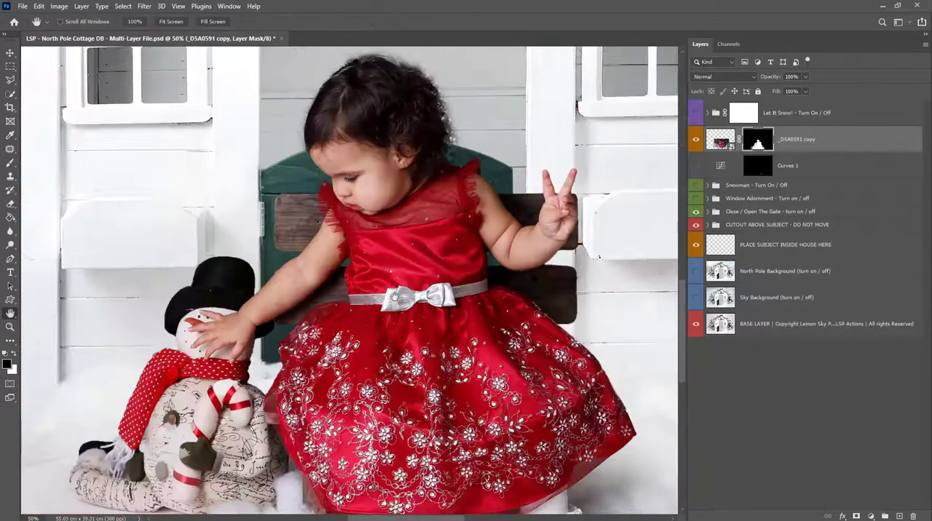
drag(394, 297, 394, 249)
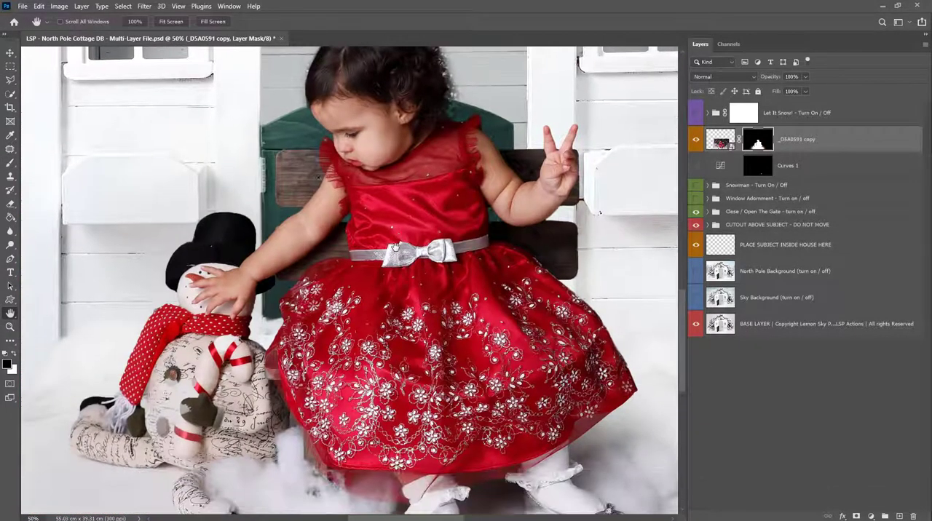
drag(374, 51, 428, 254)
key(ctrl+space)
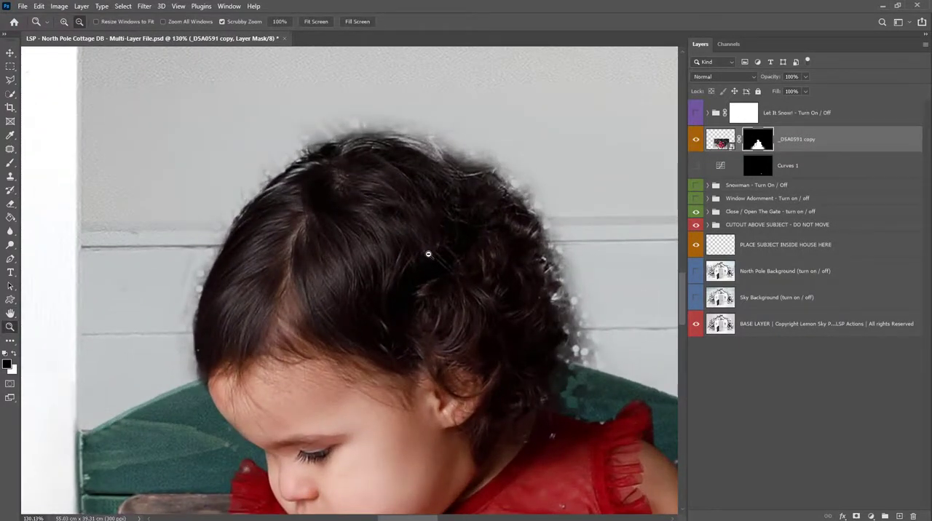
key(b)
shift+click(749, 149)
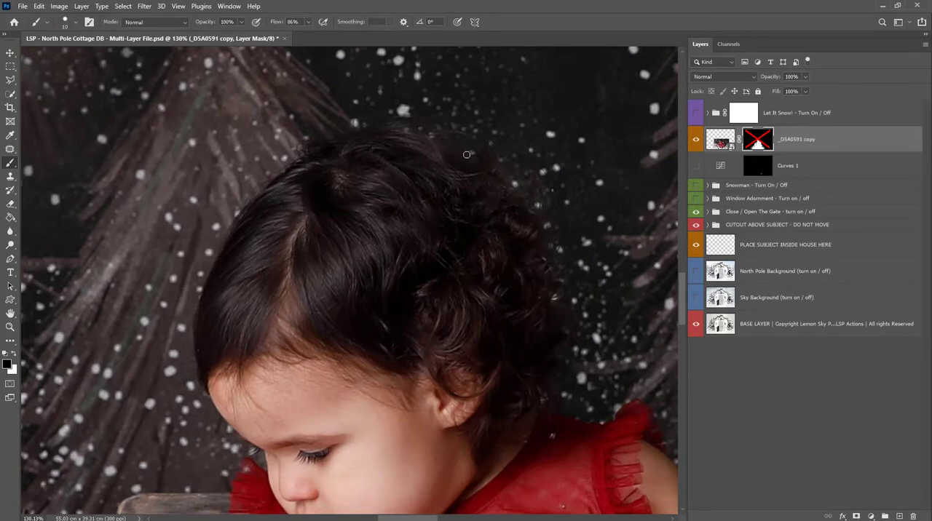
key(z)
drag(517, 173, 615, 269)
key(b)
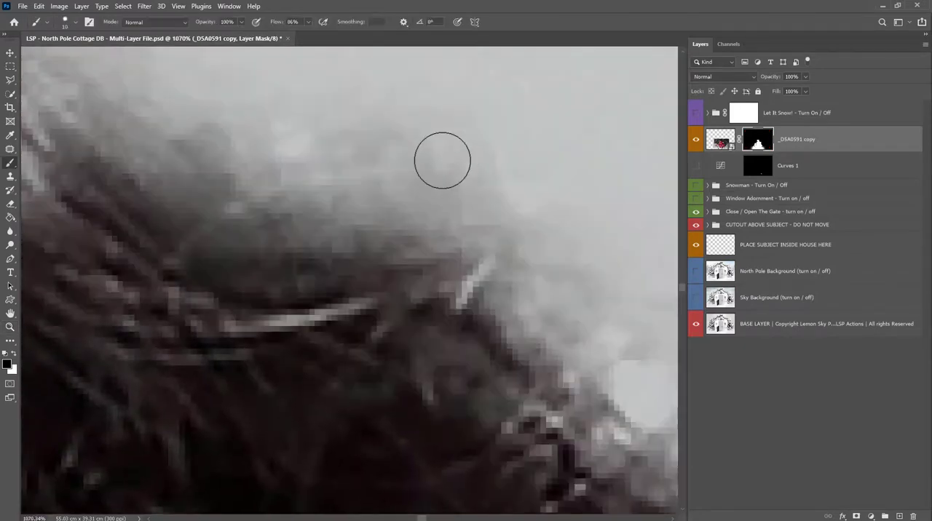
- Try retouching the upper edge of the hair on the mask with black and white strokes, and undo them
key(x)
mouse_move(418, 217)
mouse_down()
mouse_move(427, 186)
mouse_move(360, 172)
mouse_move(363, 206)
mouse_move(438, 161)
mouse_move(334, 136)
mouse_move(340, 244)
mouse_move(392, 250)
mouse_move(343, 367)
mouse_move(420, 312)
mouse_move(463, 236)
mouse_move(402, 266)
mouse_move(433, 392)
mouse_move(478, 213)
mouse_move(137, 201)
mouse_move(205, 168)
mouse_move(248, 222)
mouse_move(324, 285)
mouse_move(354, 352)
mouse_move(301, 216)
mouse_up()
mouse_move(408, 244)
mouse_down()
mouse_move(343, 277)
mouse_move(260, 287)
mouse_move(245, 263)
mouse_move(157, 223)
mouse_move(142, 198)
mouse_move(149, 173)
mouse_move(158, 203)
mouse_move(238, 174)
mouse_move(305, 104)
mouse_move(339, 123)
mouse_move(304, 132)
mouse_move(322, 119)
mouse_move(189, 198)
mouse_move(240, 232)
mouse_move(370, 272)
mouse_move(361, 319)
mouse_move(369, 276)
mouse_move(451, 215)
mouse_move(444, 232)
mouse_move(493, 319)
mouse_move(603, 278)
mouse_move(537, 296)
mouse_up()
key(ctrl+z)
key(ctrl+z)
key(ctrl+z)
key(ctrl+z)
key(ctrl+z)
key(ctrl+z)
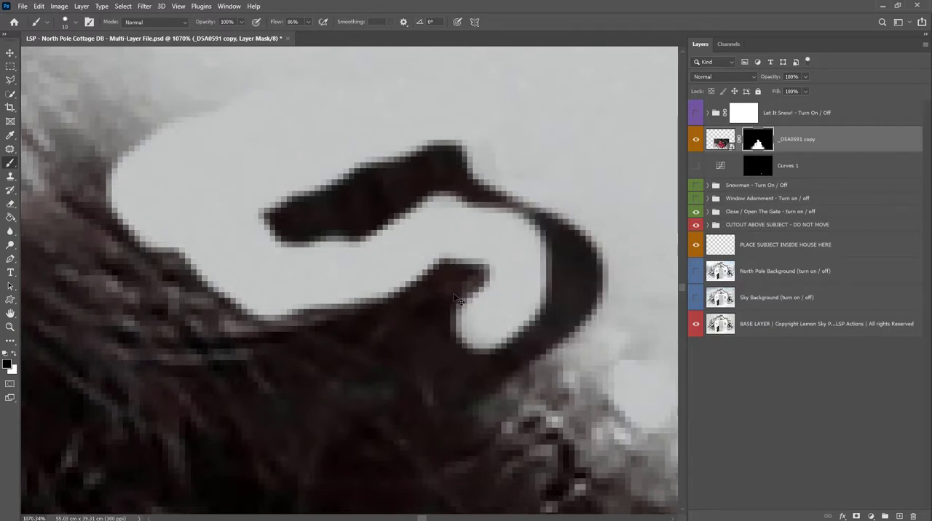
key(ctrl+z)
key(ctrl+z)
key(ctrl+z)
key(ctrl+z)
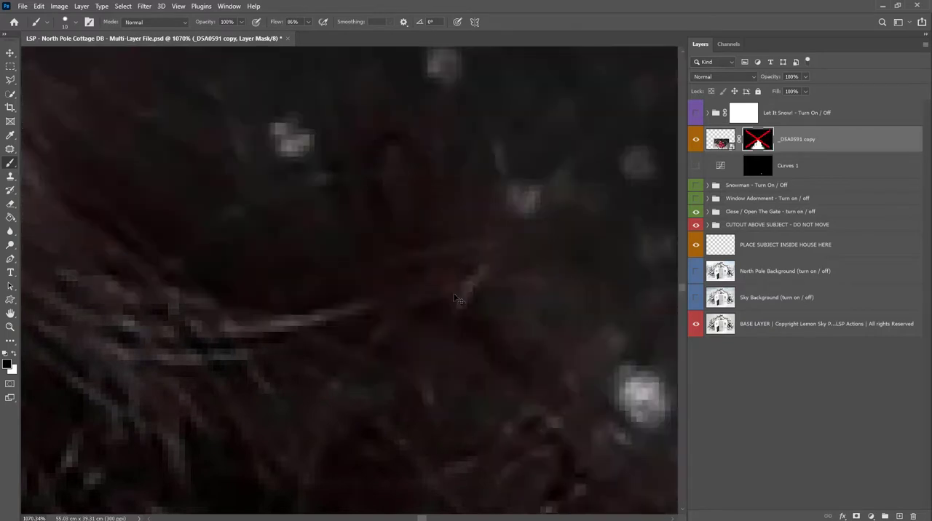
key(ctrl+z)
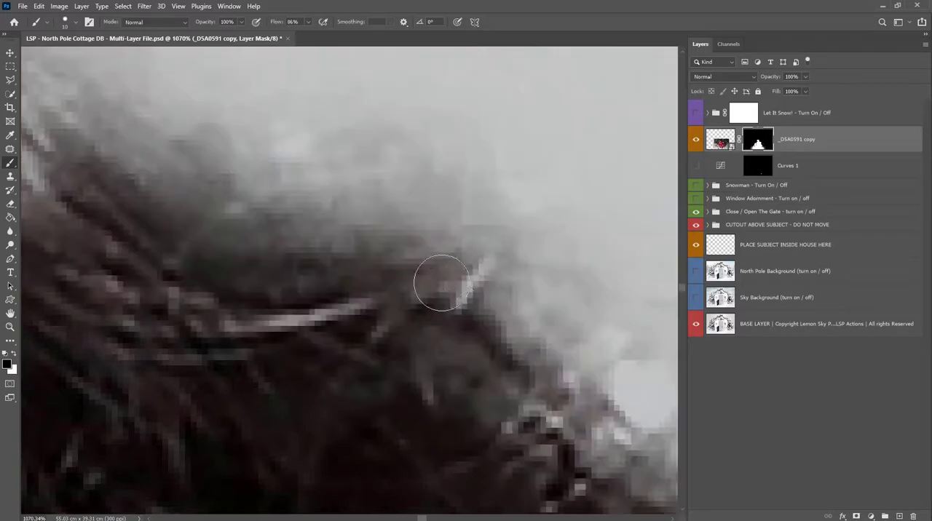
- Load the child's layer mask as a selection and refine it in Select and Mask using Refine Hair
key(z)
alt+click(472, 316)
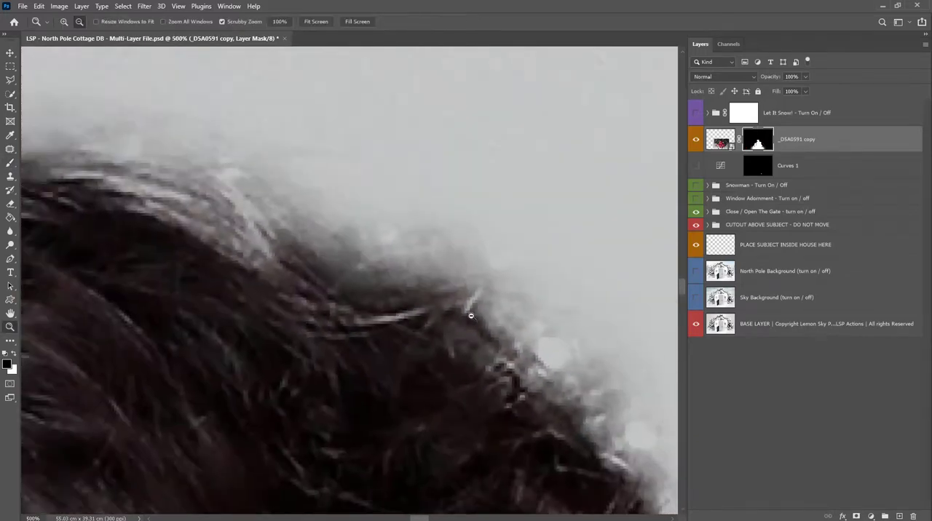
alt+click(469, 316)
alt+click(470, 316)
alt+click(468, 324)
alt+click(466, 333)
key(h)
drag(466, 332, 430, 224)
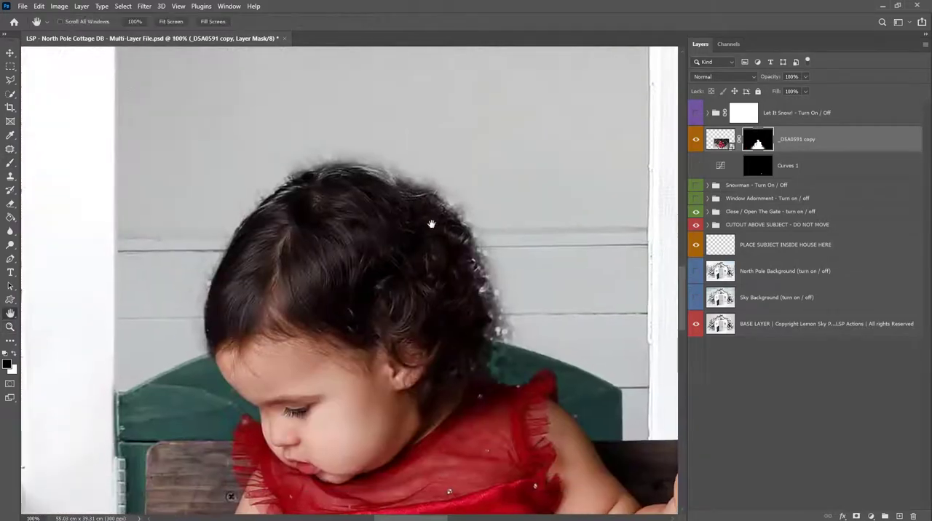
ctrl+click(757, 144)
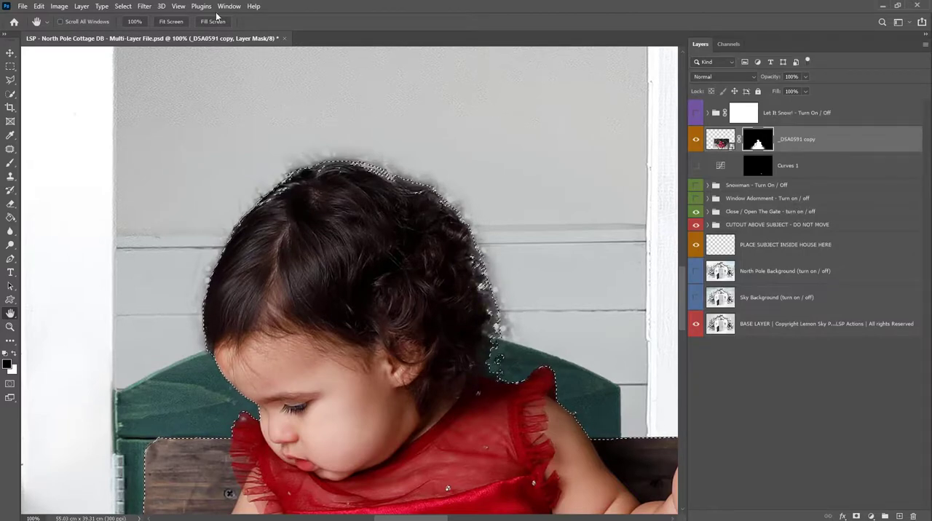
click(124, 7)
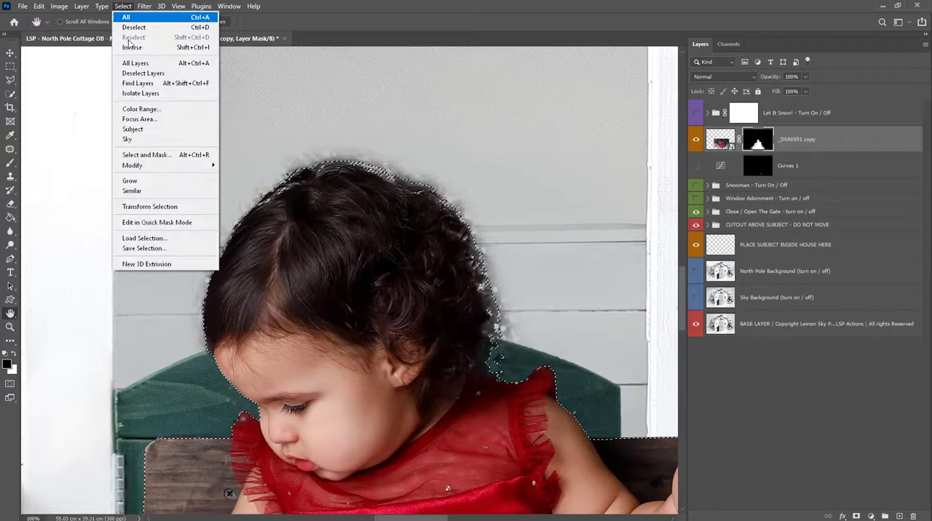
click(146, 155)
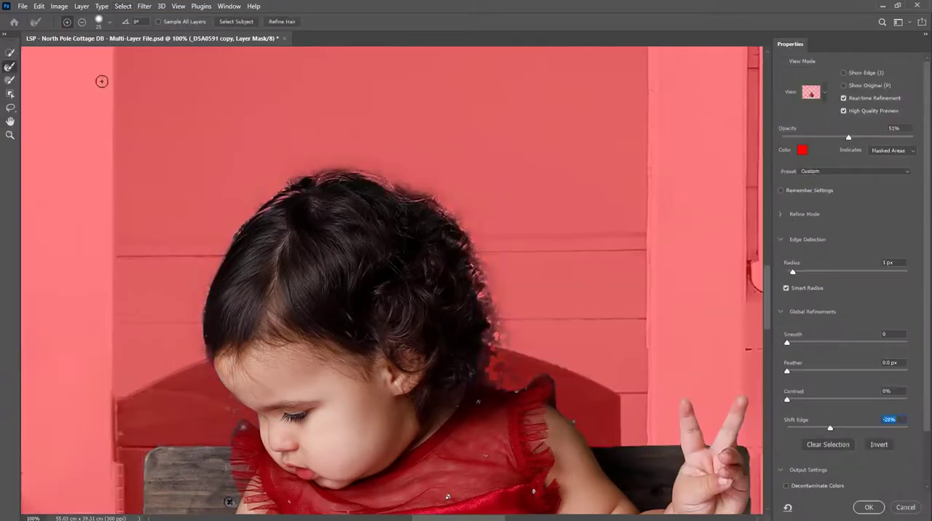
click(275, 21)
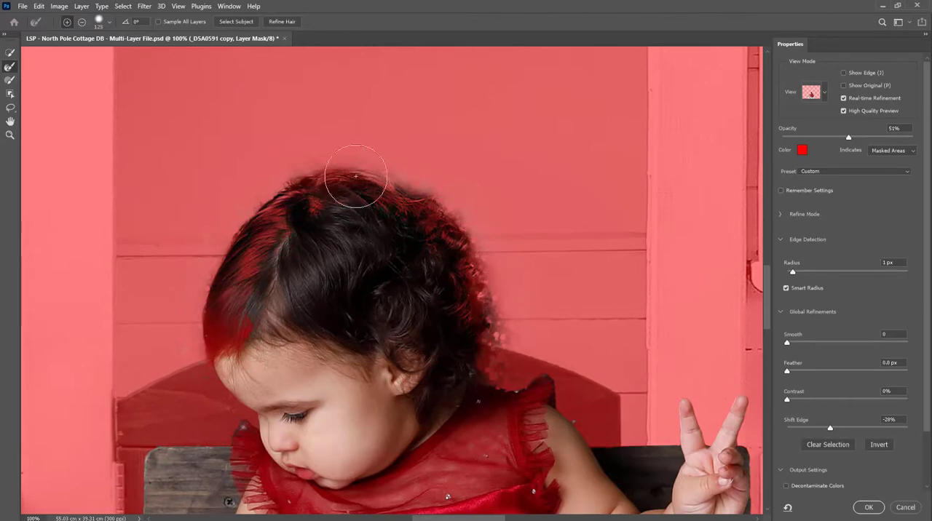
click(868, 509)
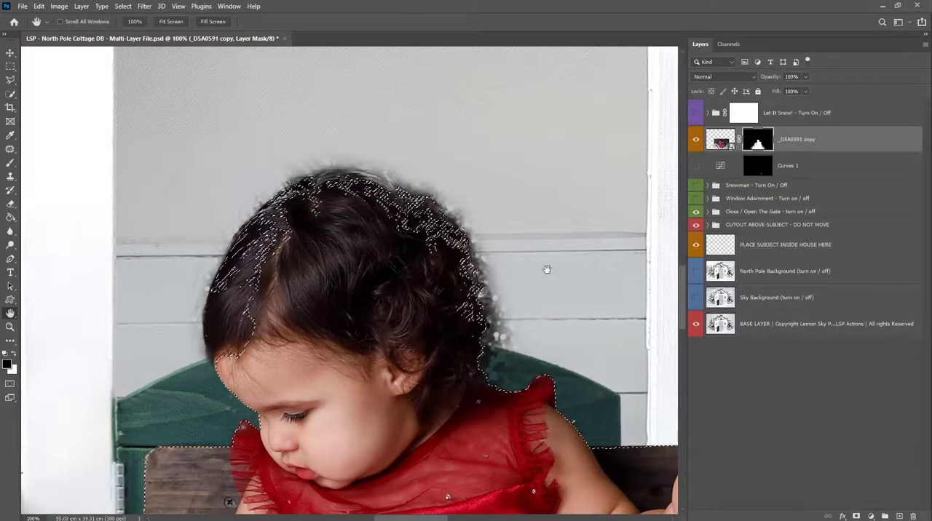
- Paint white on the mask around the outer hair with a 306 px brush at 64% hardness and 95% flow
key(b)
right_click(424, 240)
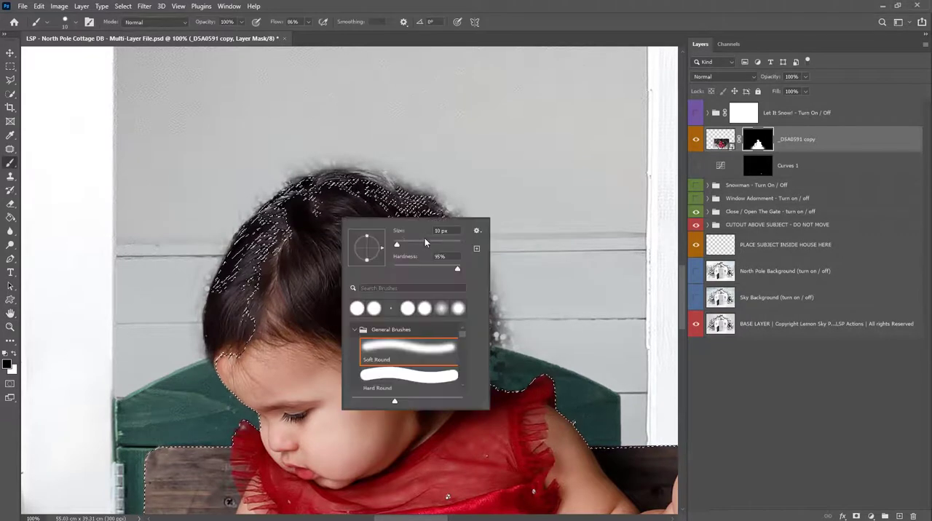
key(Escape)
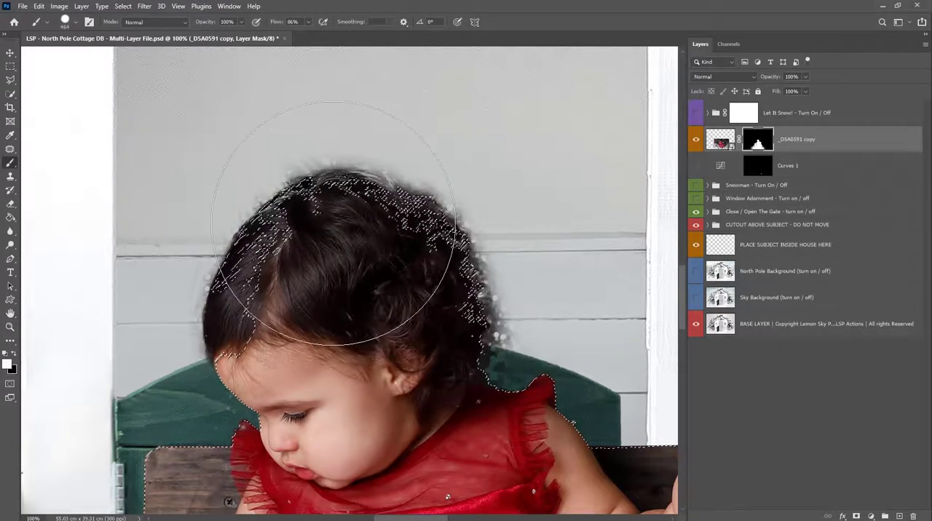
right_click(420, 244)
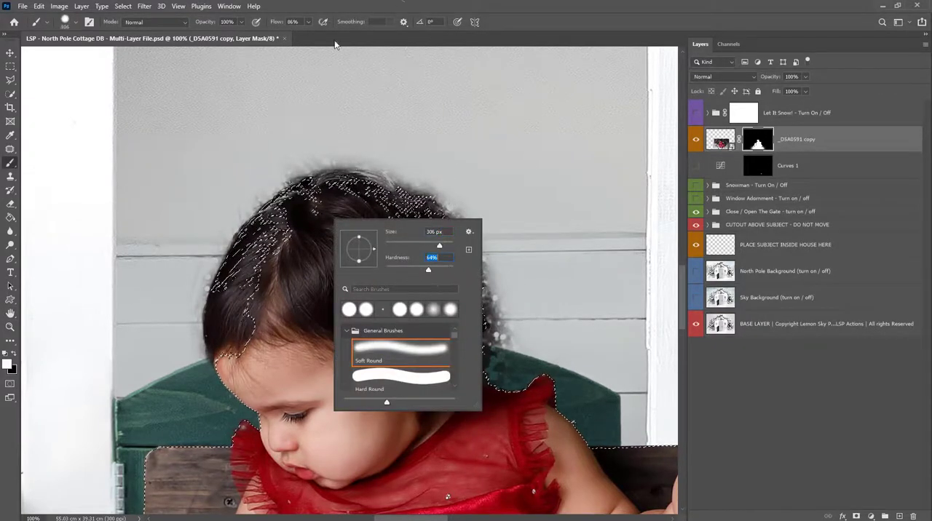
click(308, 22)
drag(308, 34, 313, 34)
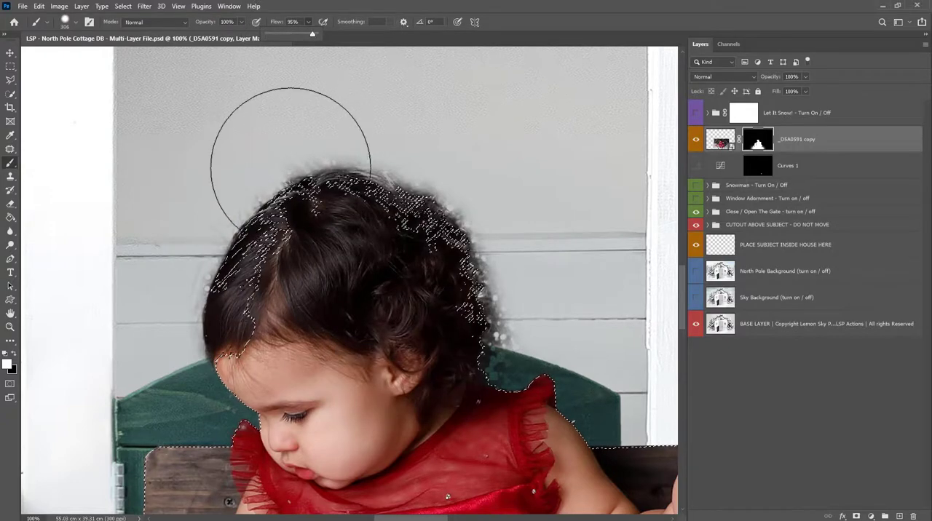
mouse_move(275, 209)
mouse_down()
mouse_move(249, 262)
mouse_move(220, 273)
mouse_move(357, 185)
mouse_move(371, 209)
mouse_move(480, 270)
mouse_move(481, 293)
mouse_move(356, 190)
mouse_move(285, 193)
mouse_move(241, 209)
mouse_move(202, 268)
mouse_move(204, 260)
mouse_move(198, 287)
mouse_move(243, 239)
mouse_up()
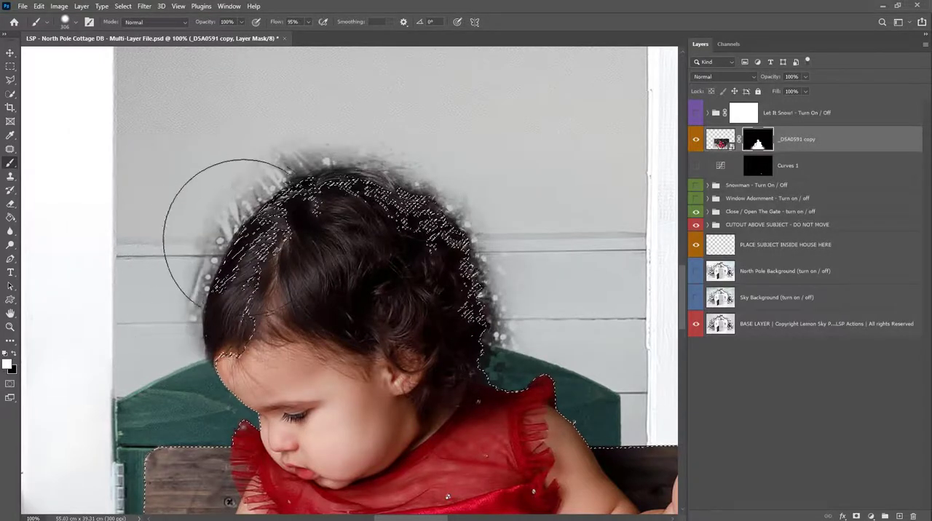
- Paint black on the mask around the outside of the head to remove the dark fringe, reducing the brush to 111 px
key(x)
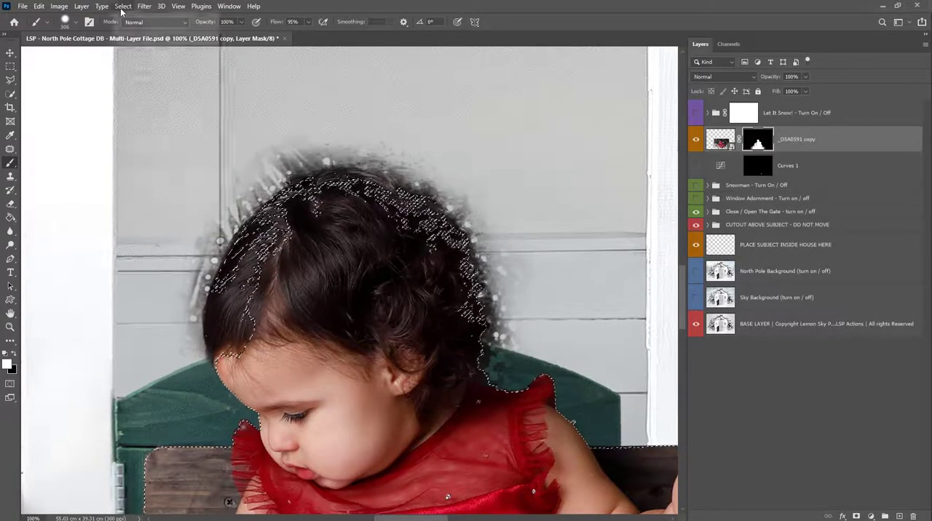
mouse_move(236, 144)
mouse_down()
mouse_move(213, 125)
mouse_move(209, 152)
mouse_move(176, 188)
mouse_move(144, 253)
mouse_move(124, 228)
mouse_up()
mouse_move(380, 96)
mouse_down()
mouse_move(453, 127)
mouse_move(519, 199)
mouse_move(559, 268)
mouse_up()
right_click(534, 271)
drag(645, 280, 629, 280)
drag(507, 310, 504, 347)
- Lower the brush flow to 63% and invert the selection
right_click(507, 351)
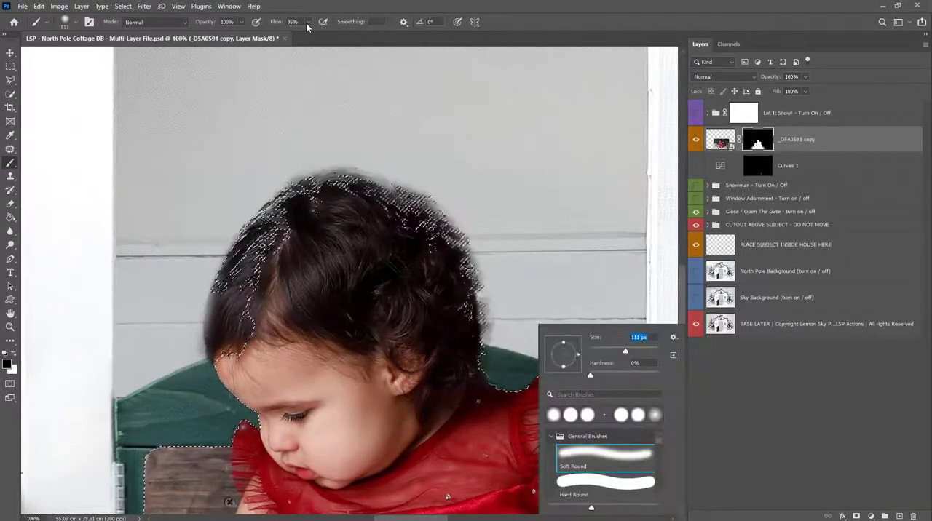
drag(308, 25, 290, 33)
click(101, 6)
mouse_move(124, 6)
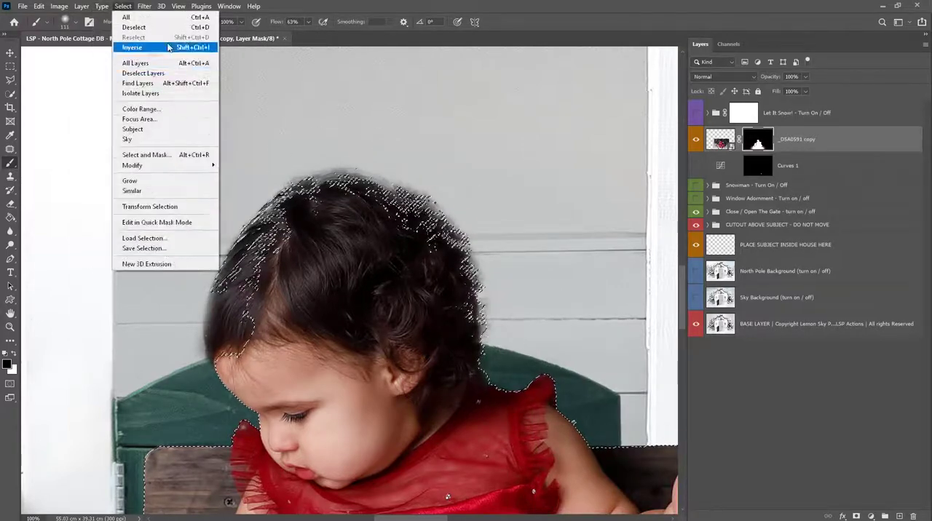
click(169, 47)
- Paint white on the mask over the inner hair with a 228 px brush to restore its solid areas
right_click(279, 323)
click(766, 137)
key(x)
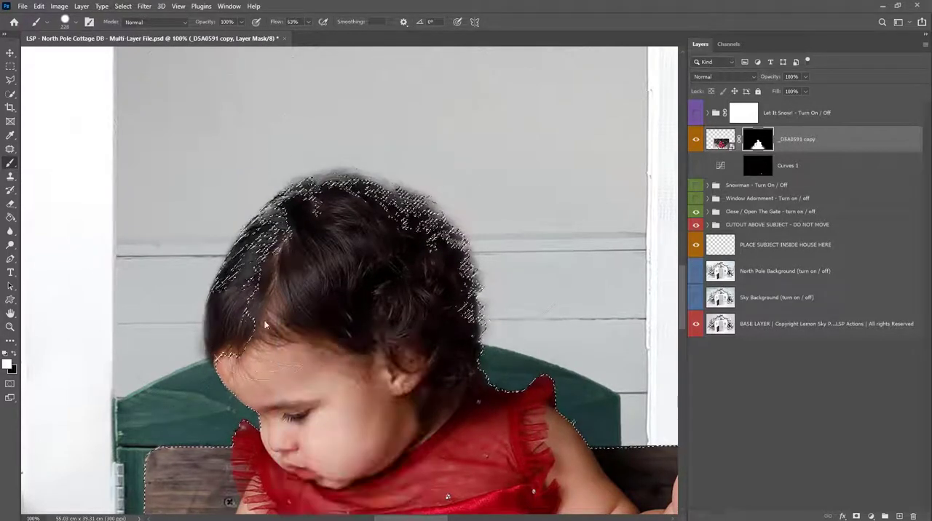
key(x)
key(x)
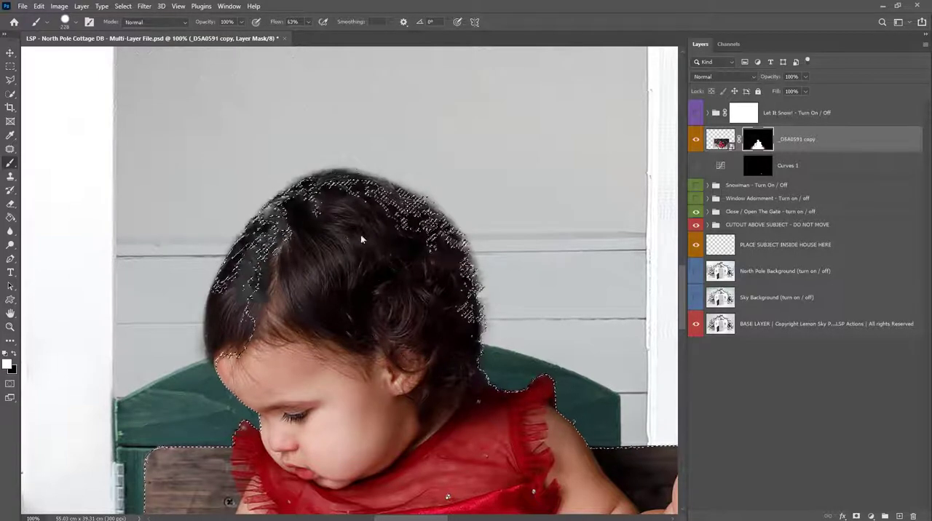
right_click(418, 310)
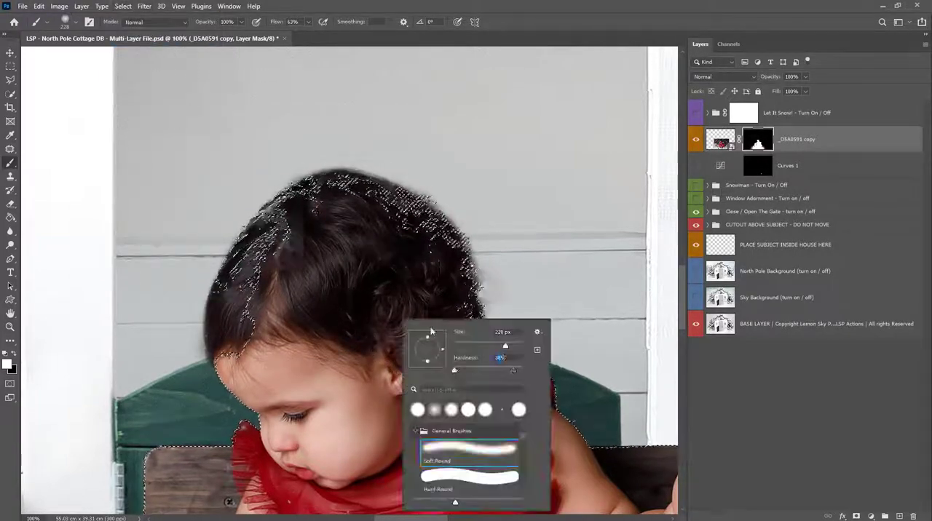
click(256, 316)
- Paint black outside the hair on the mask, reducing the brush to 51 px and inverting the selection for the back edge
drag(202, 154, 226, 162)
key(x)
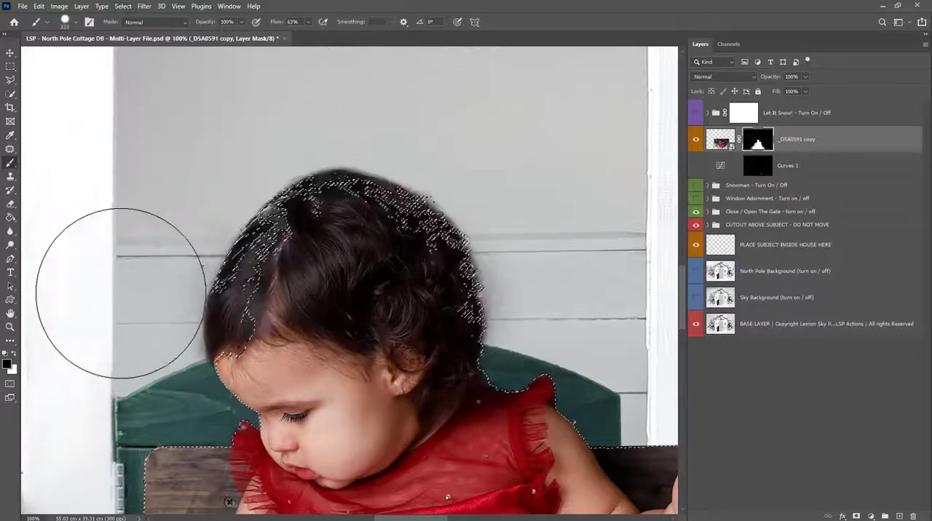
right_click(533, 226)
drag(618, 250, 602, 250)
click(514, 335)
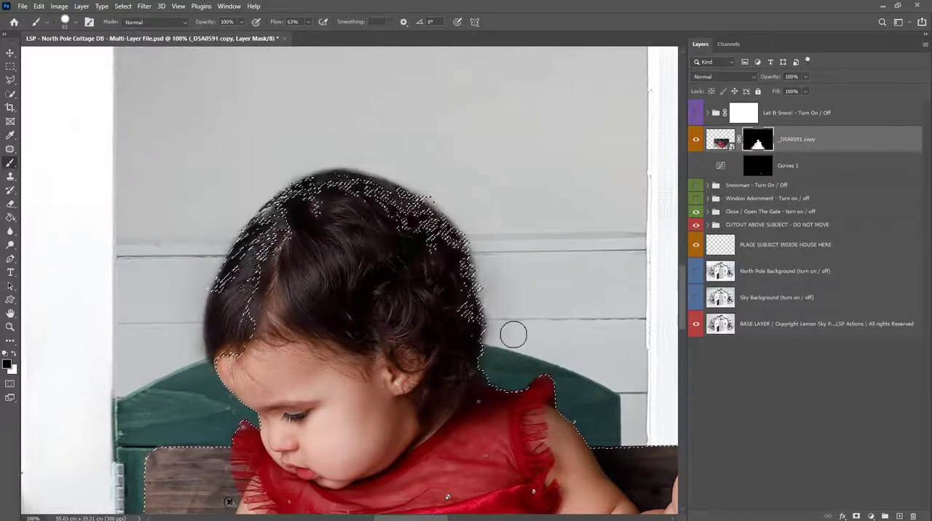
click(123, 6)
click(132, 48)
drag(512, 256, 511, 332)
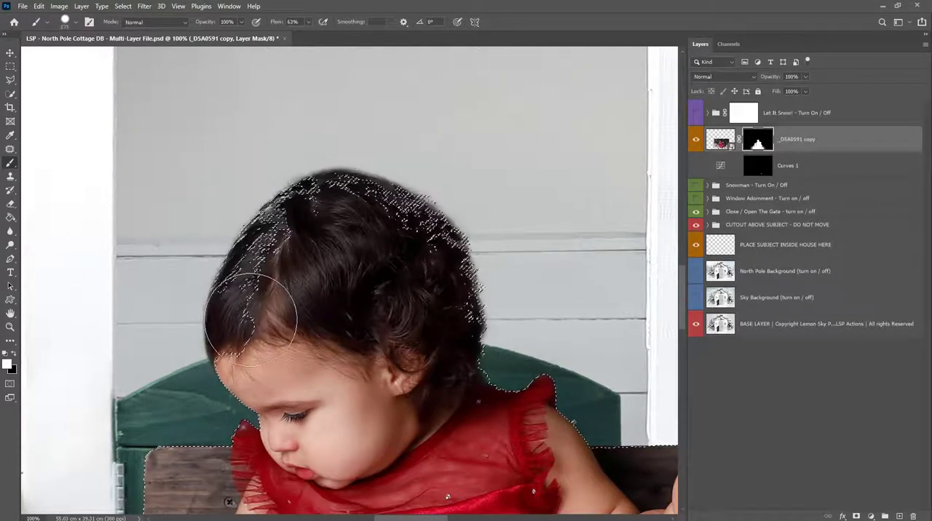
- Enlarge the brush to 300 px and paint white on the mask over the hair above the forehead
right_click(287, 328)
drag(387, 352, 392, 352)
click(256, 315)
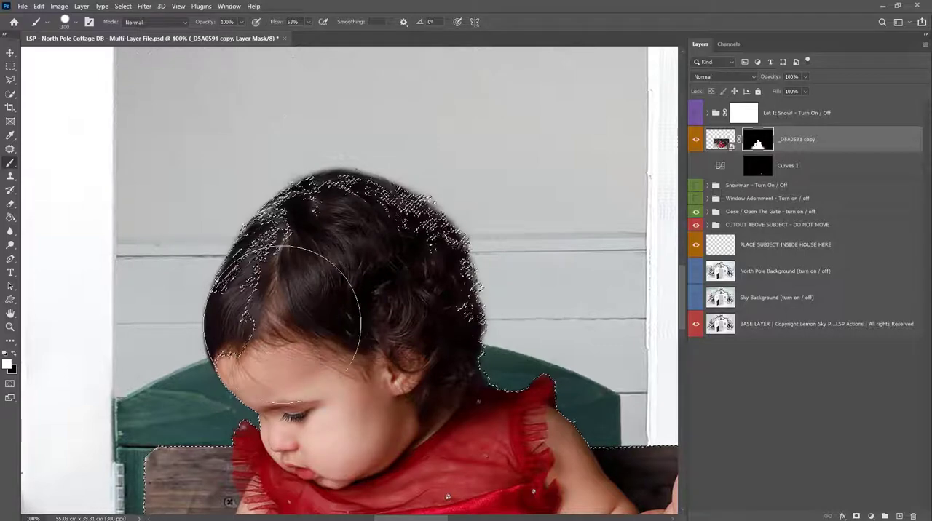
- Mask out the remaining fringe along the back of the crown with a 66 px black brush
key(x)
right_click(213, 121)
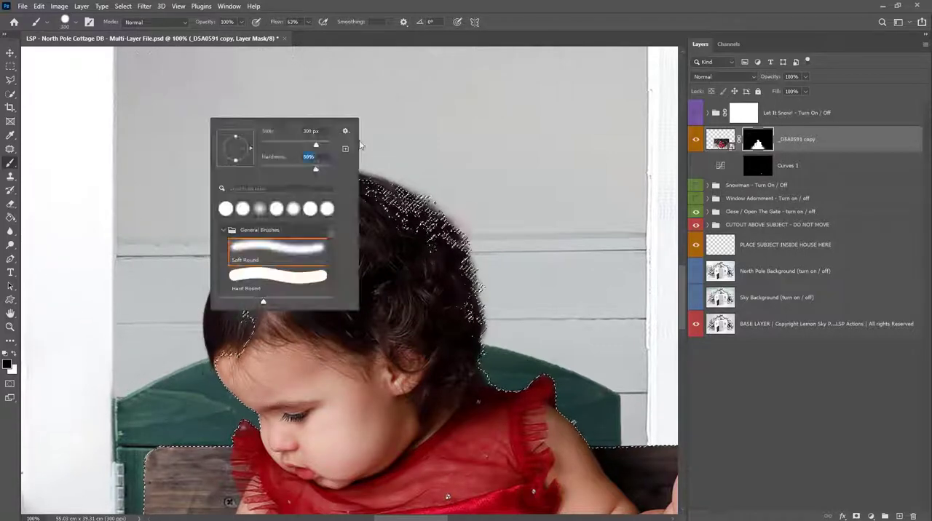
drag(581, 193, 575, 193)
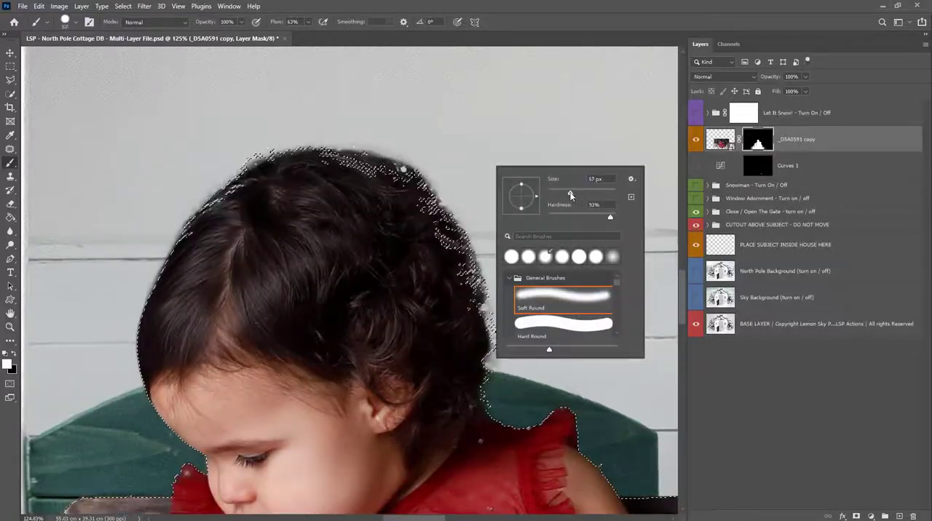
click(398, 186)
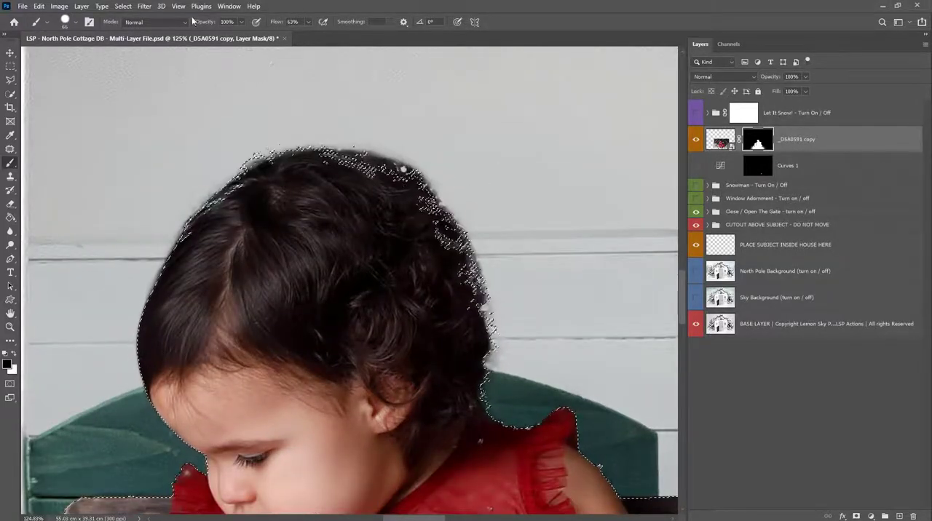
right_click(426, 148)
click(398, 137)
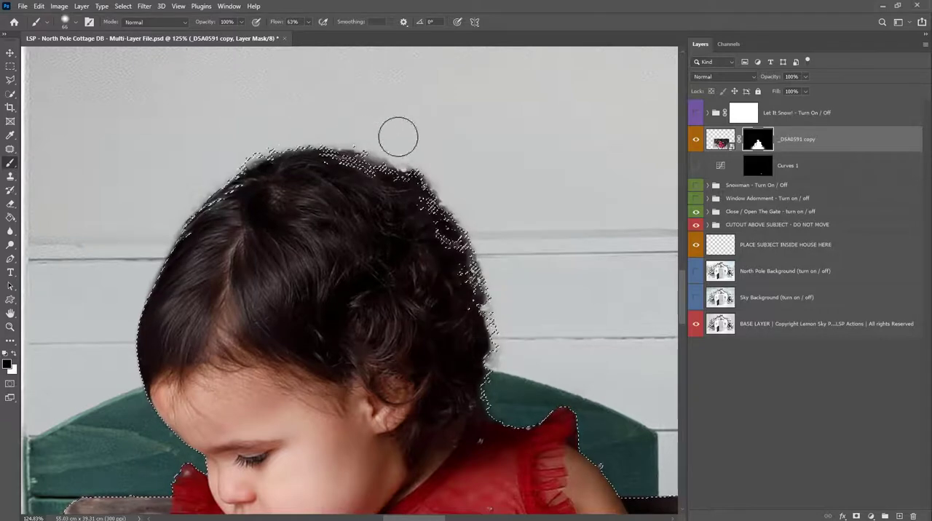
- Check the hair against the unmasked photo, invert the selection, and touch up the back edge of the crown on the mask
key(x)
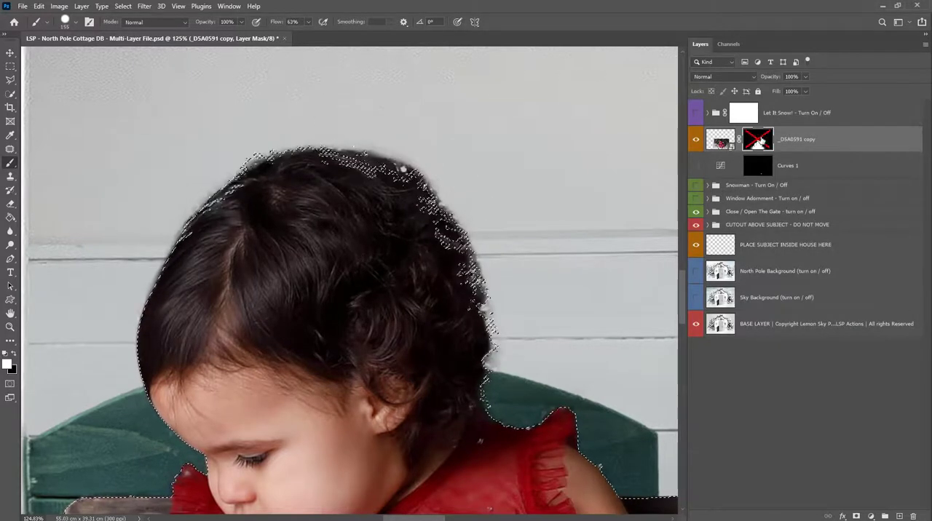
shift+click(758, 140)
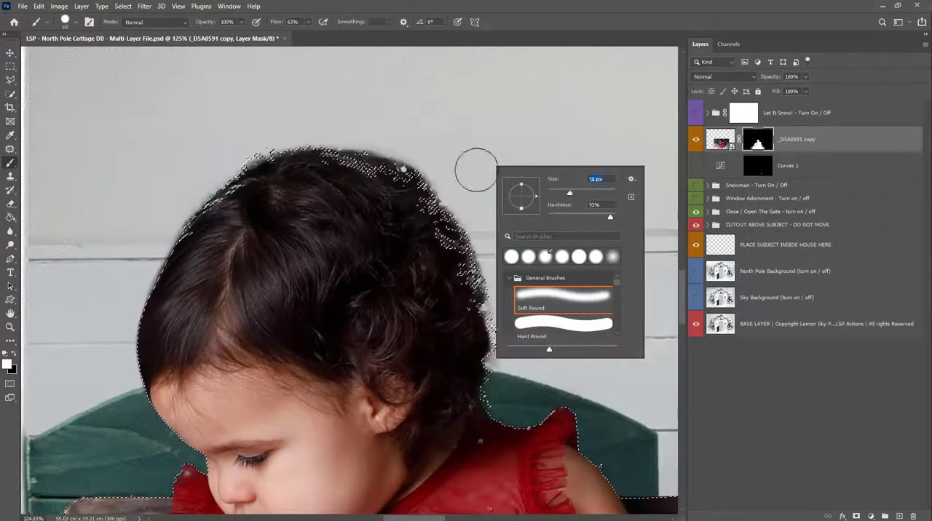
click(476, 171)
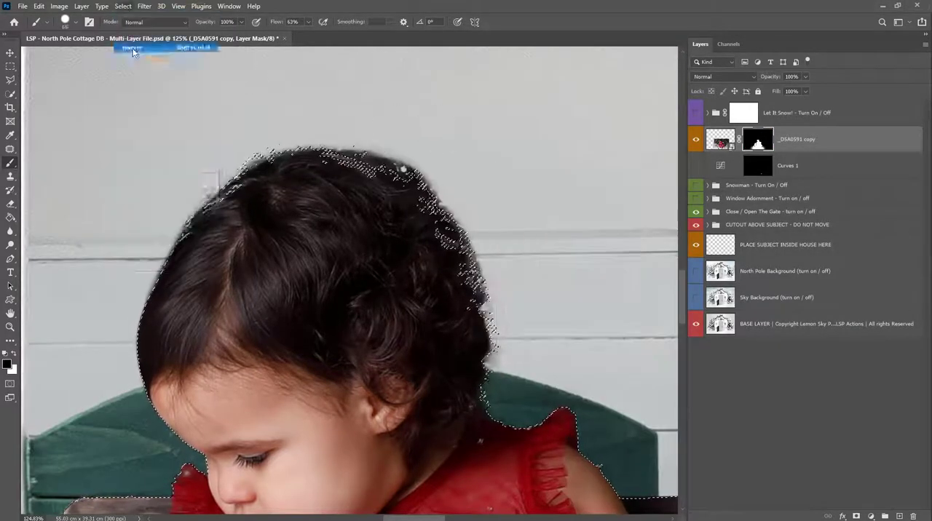
right_click(426, 148)
click(392, 149)
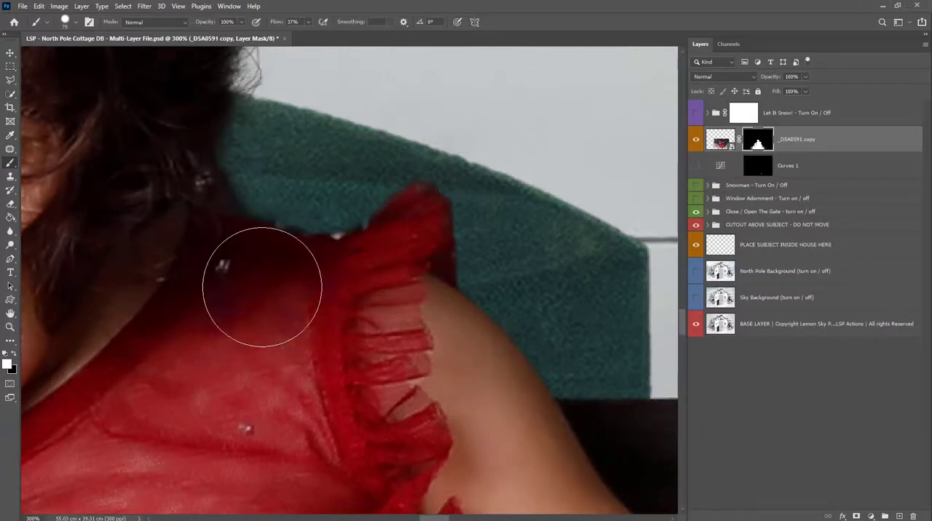
- Examine how the masked child, hair and snow blend with the cottage backdrop, both in the full composite and close up
key(z)
alt+click(291, 301)
alt+click(292, 302)
alt+click(292, 302)
alt+click(292, 301)
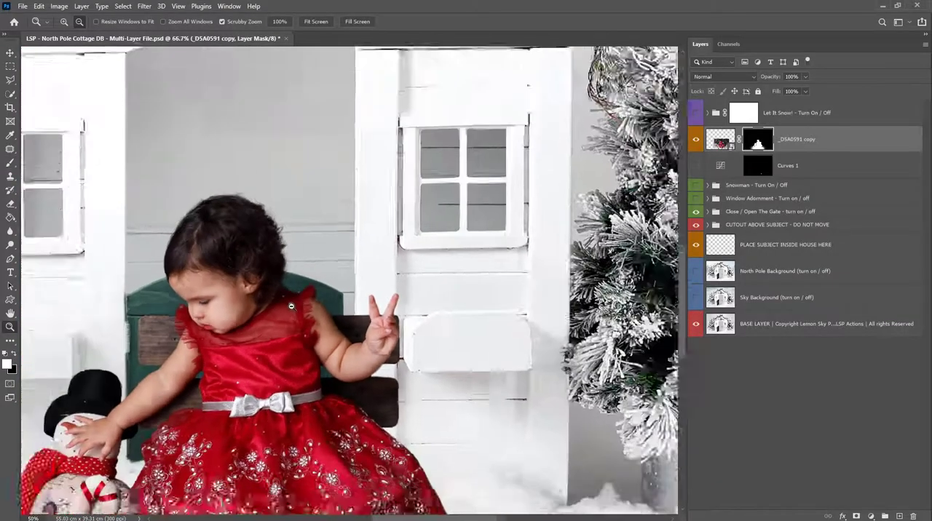
key(space)
drag(253, 374, 433, 331)
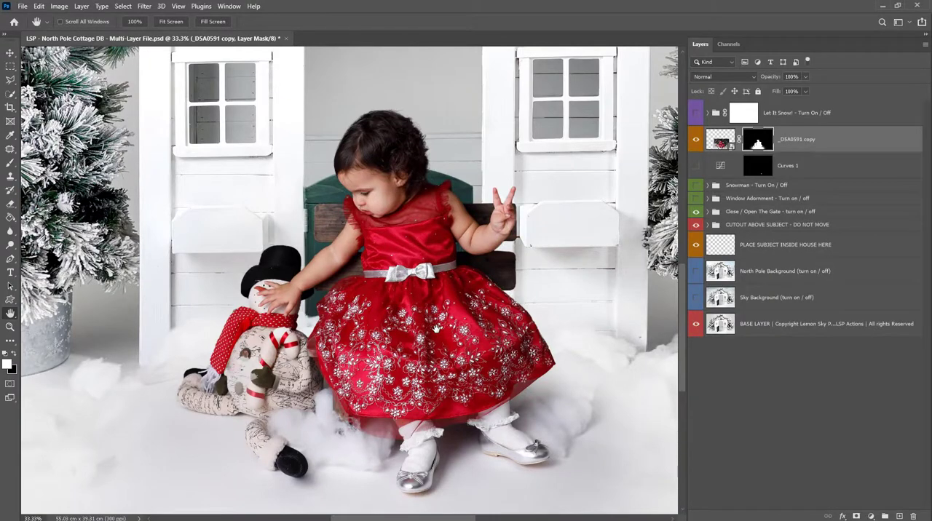
drag(364, 300, 325, 272)
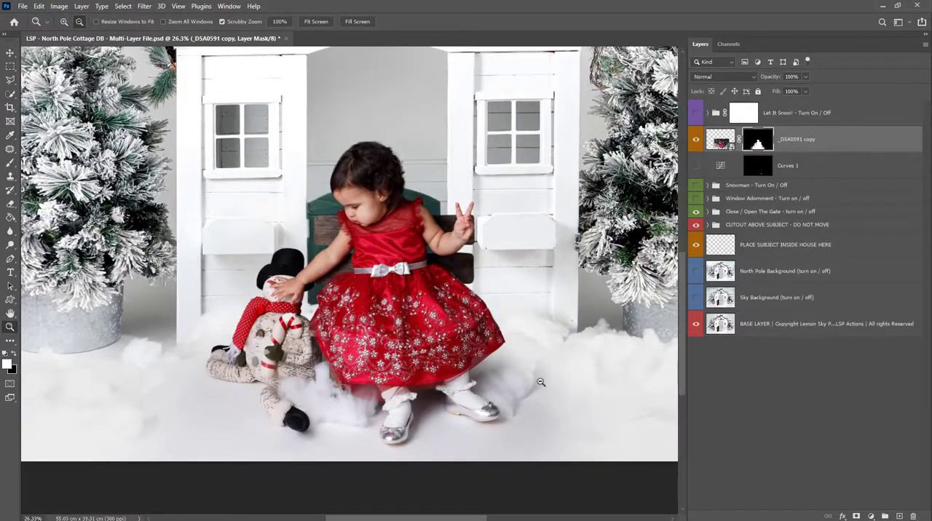
drag(394, 184, 424, 207)
scroll(424, 208, down, 2)
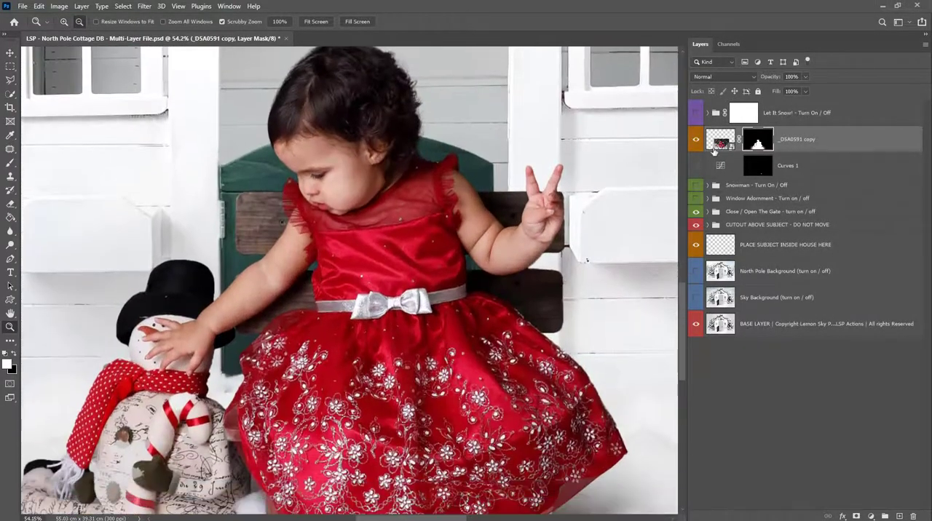
- Add a Levels adjustment clipped to the _DSA0591 copy layer and lower its white input level to brighten the child
click(715, 148)
click(489, 319)
click(489, 319)
click(488, 319)
click(871, 516)
click(861, 377)
right_click(859, 141)
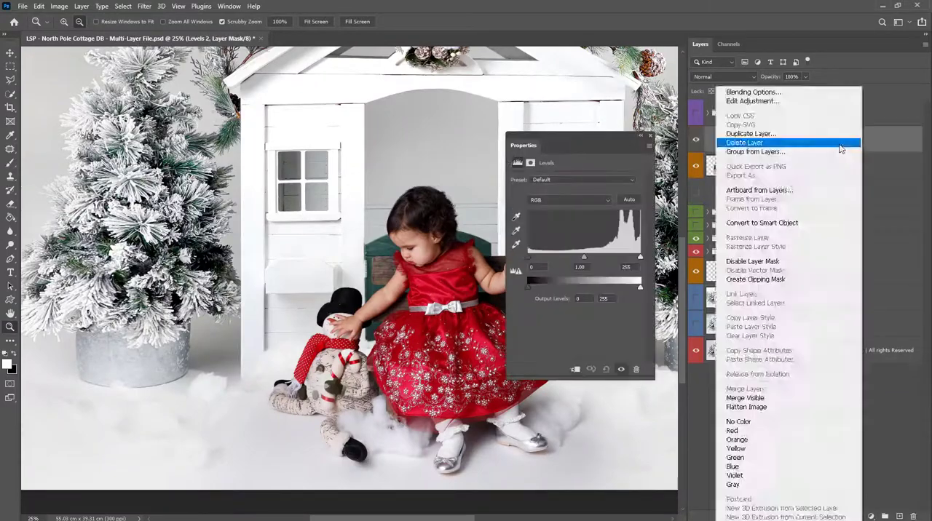
click(754, 279)
drag(640, 258, 625, 260)
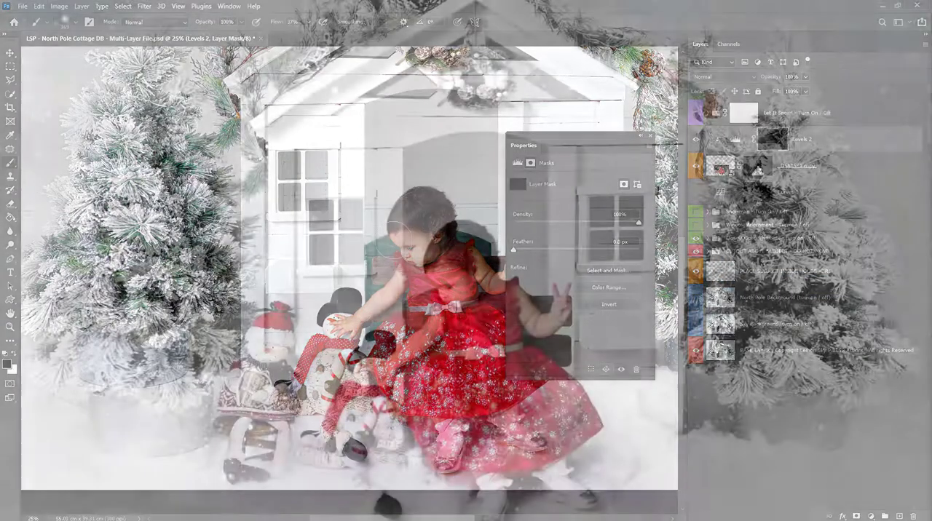